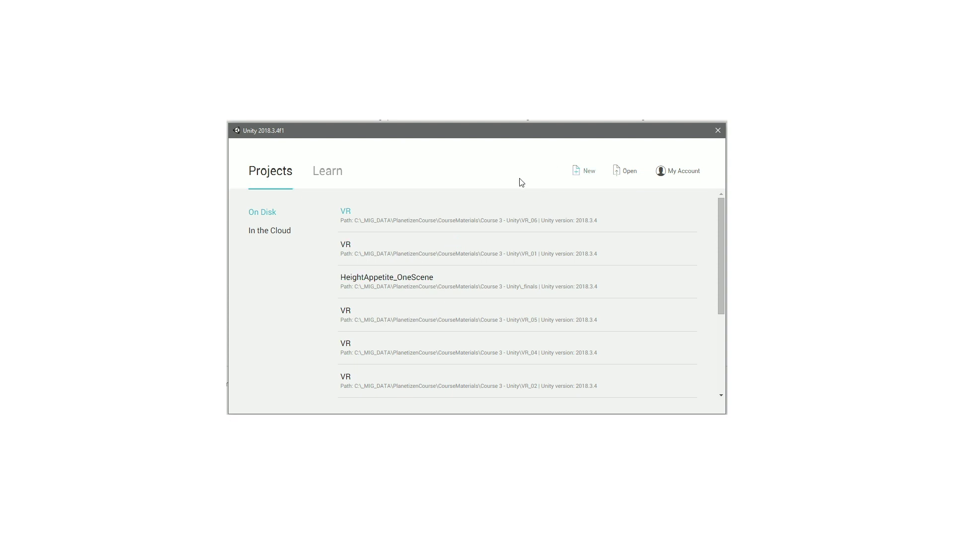
# Step: Start a new project in the launcher, showing the default New Unity Project name and 3D template
pyautogui.click(589, 172)
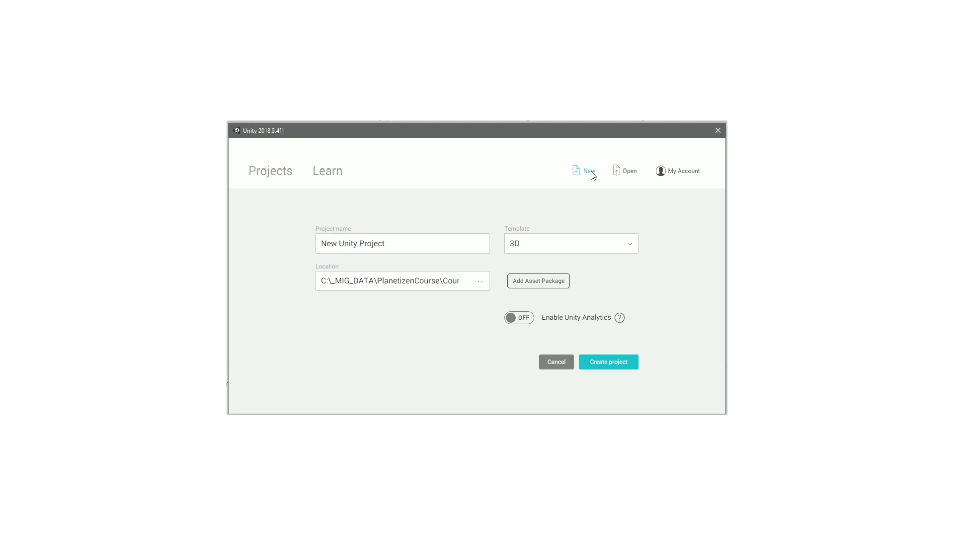
# Step: Create a VR_00 folder inside Course 3 - Unity and set it as the project location
pyautogui.click(479, 282)
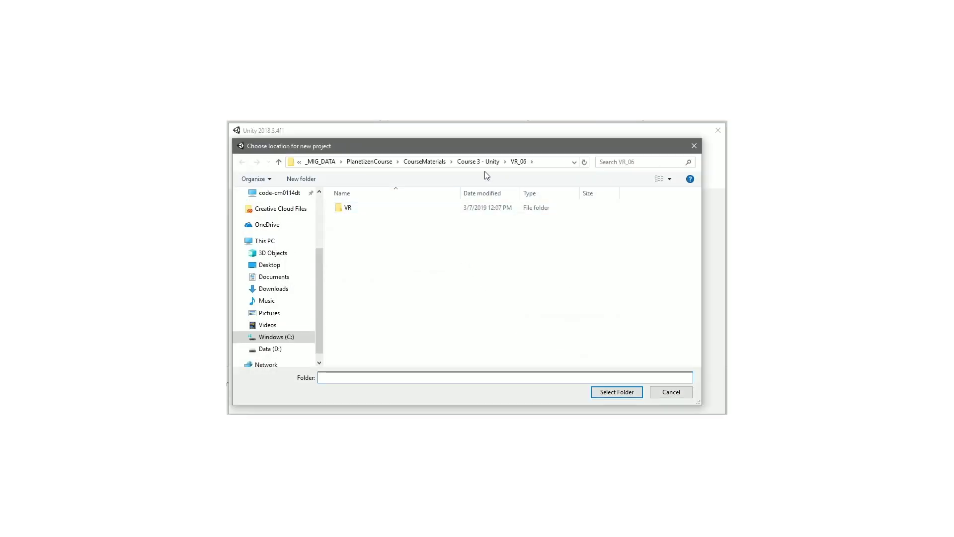
pyautogui.click(487, 163)
pyautogui.moveTo(367, 378); pyautogui.dragTo(312, 378)
pyautogui.rightClick(368, 345)
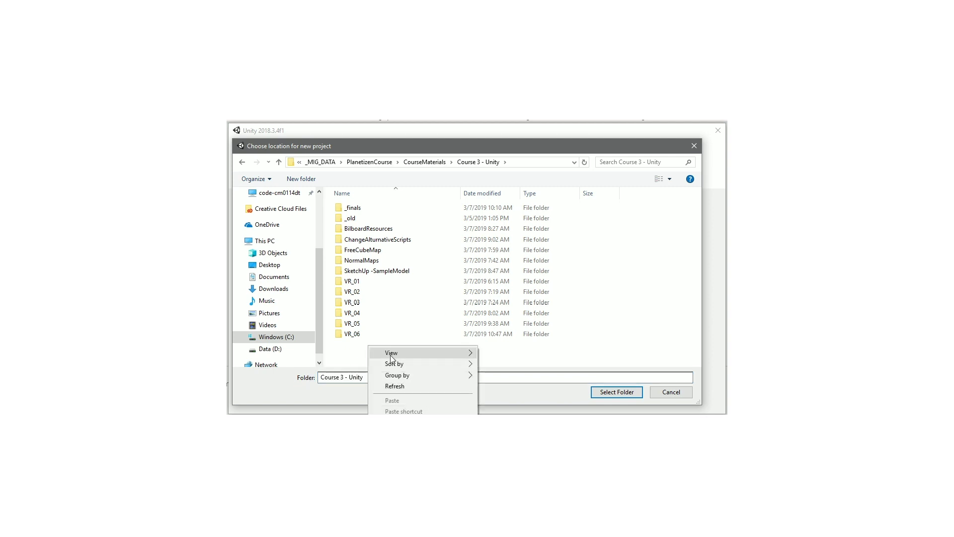
pyautogui.click(515, 339)
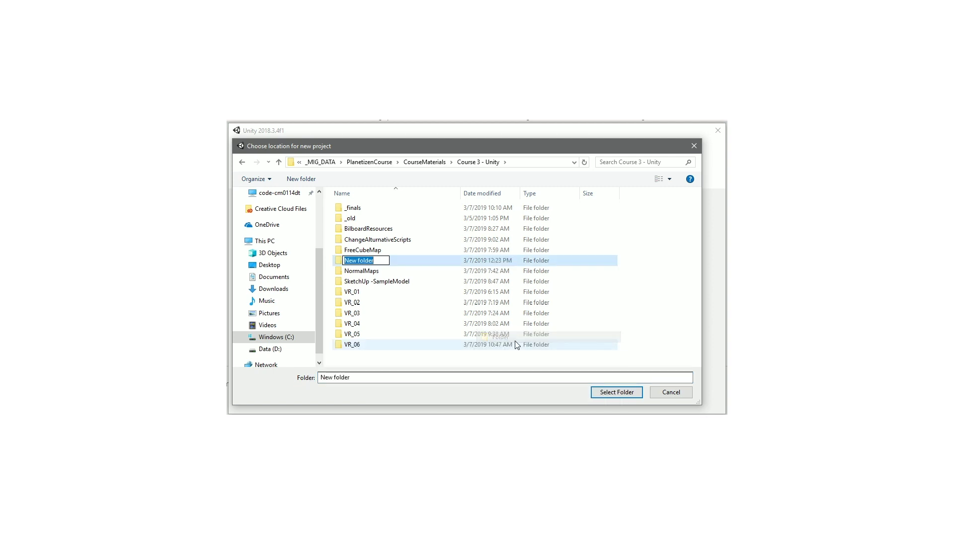
pyautogui.write('VR')
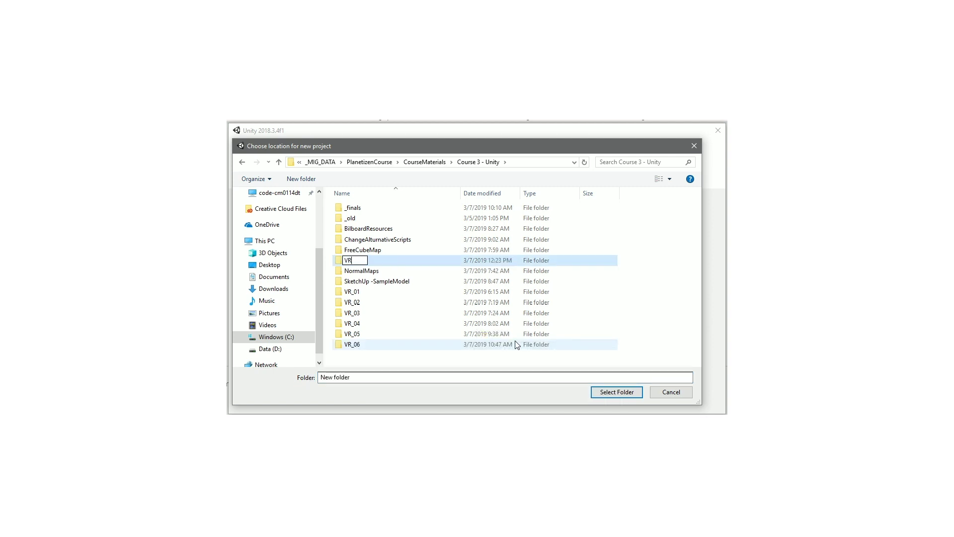
pyautogui.write('_00')
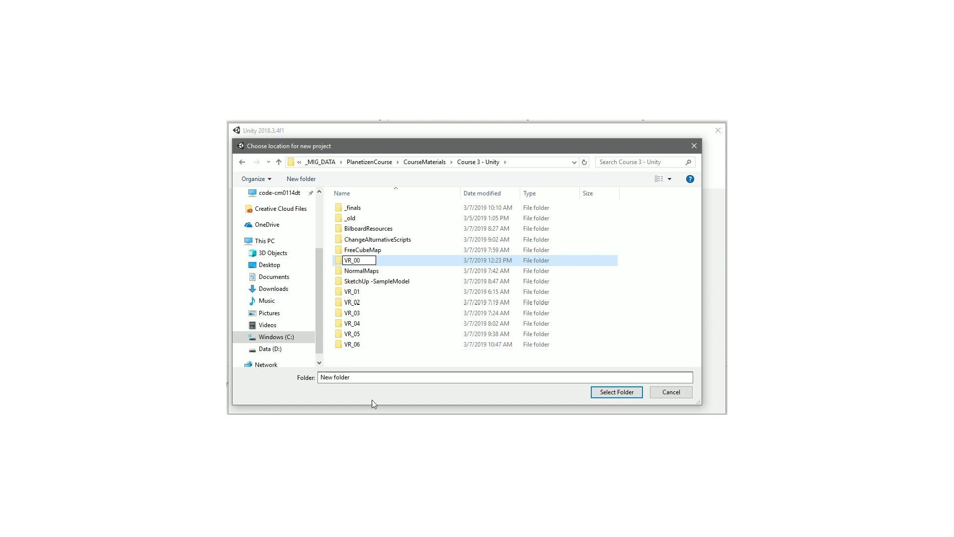
pyautogui.press('Return')
pyautogui.doubleClick(352, 281)
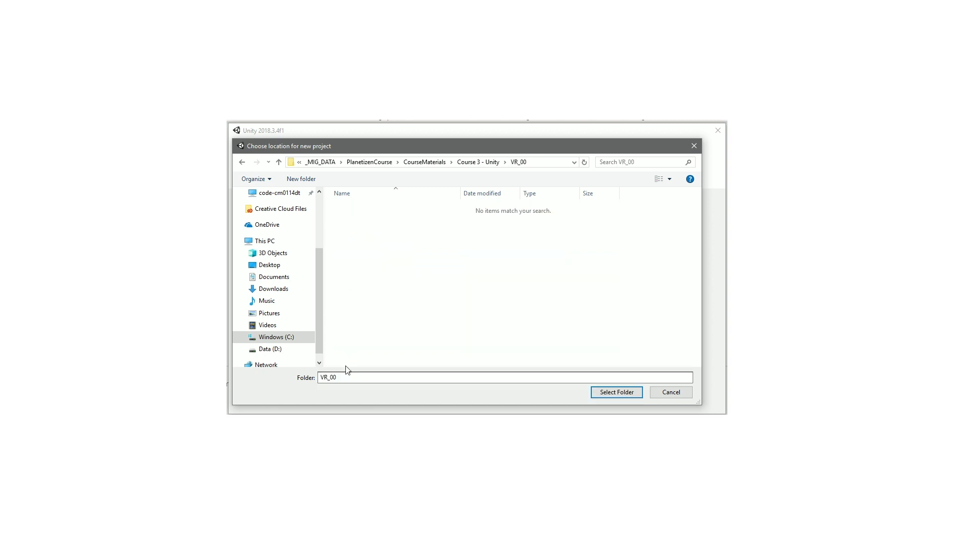
pyautogui.click(616, 392)
# Step: Replace the default project name with VR
pyautogui.moveTo(400, 242); pyautogui.dragTo(248, 241)
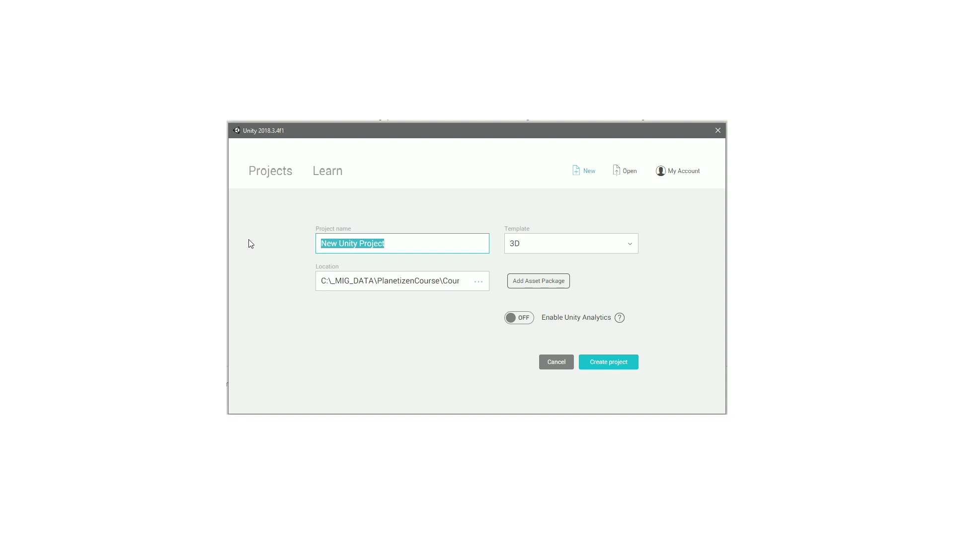
pyautogui.write('VR')
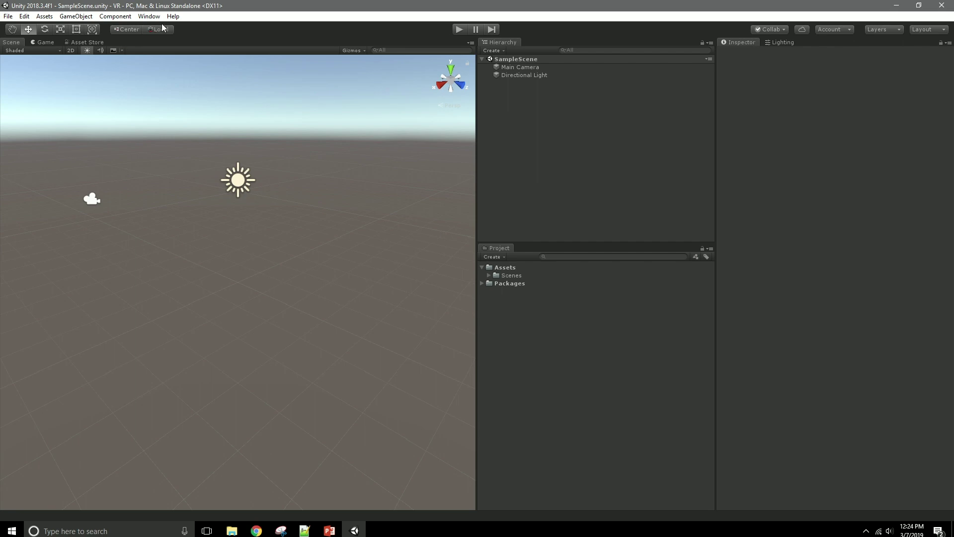
# Step: Switch the editor to the Tall layout and widen the Scene view
pyautogui.click(149, 16)
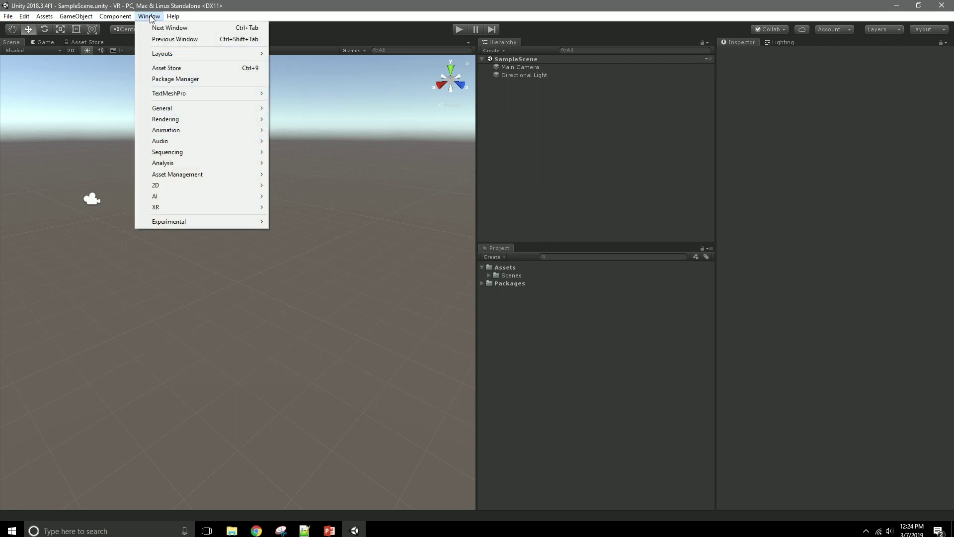
pyautogui.moveTo(167, 55)
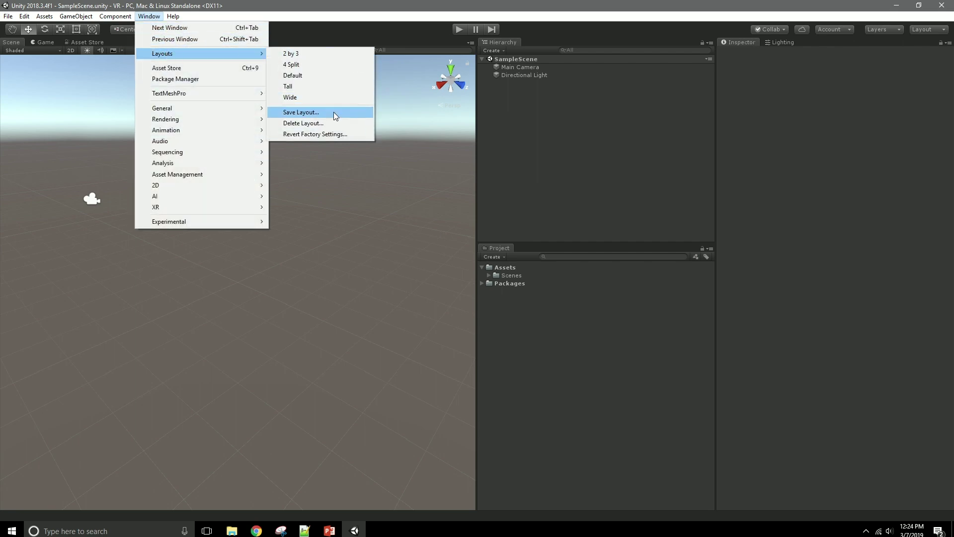
pyautogui.click(302, 89)
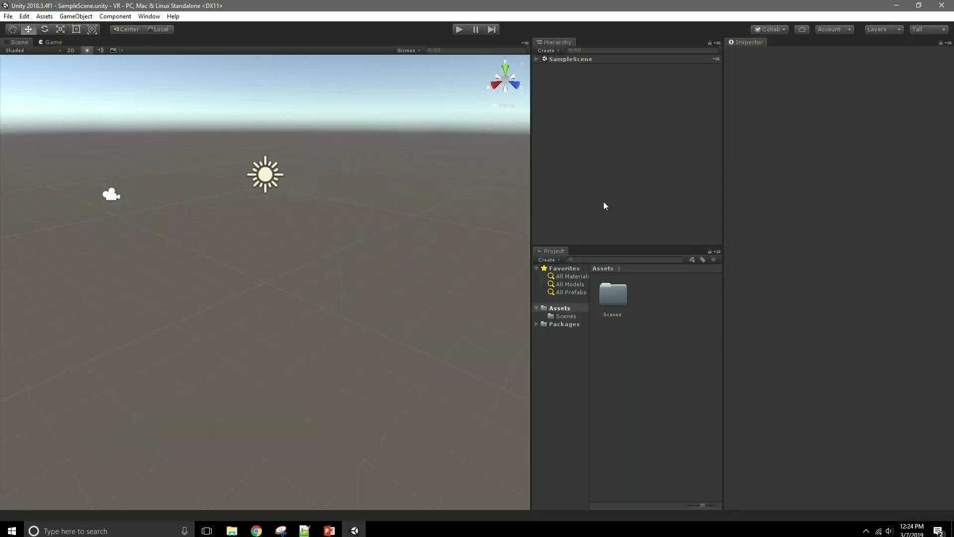
pyautogui.moveTo(535, 208); pyautogui.dragTo(668, 207)
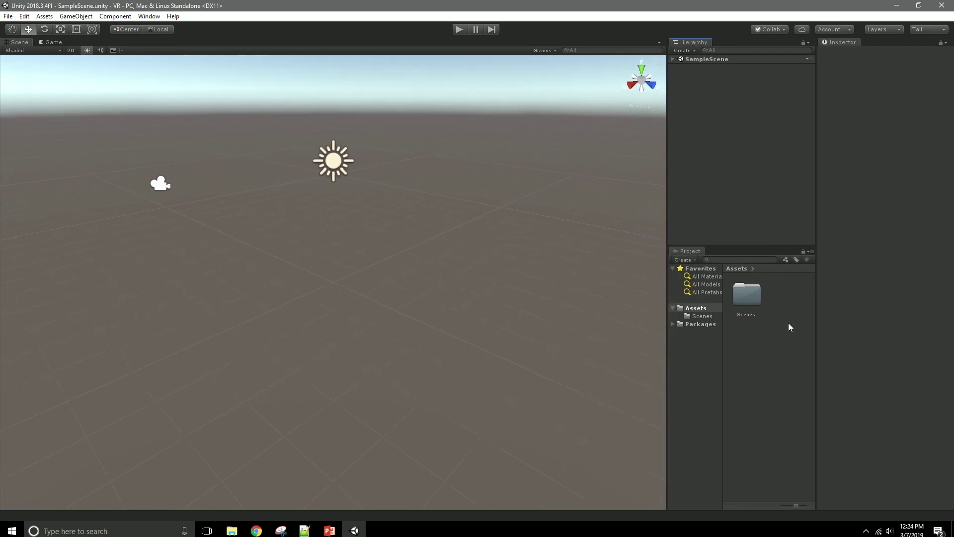
pyautogui.click(811, 252)
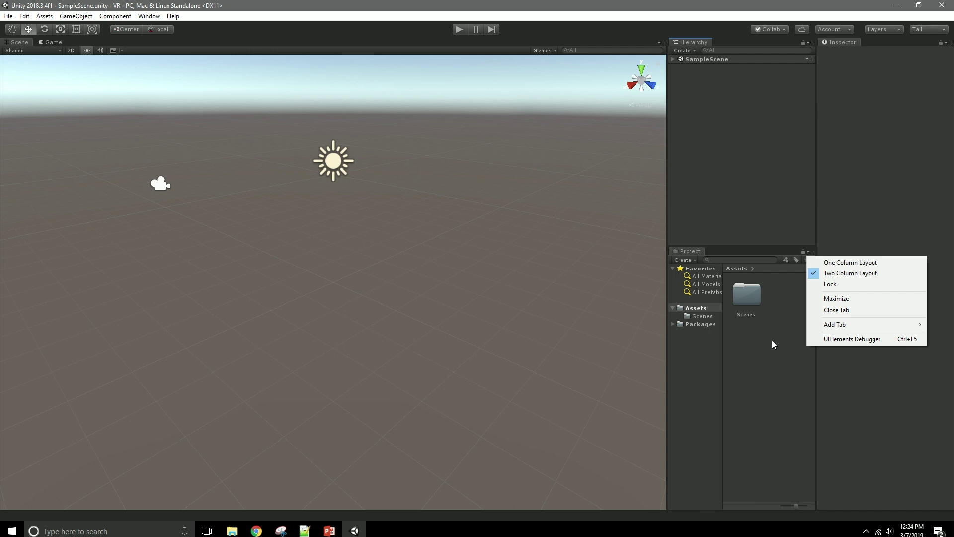
# Step: Set the Project panel to One Column Layout, expand Scenes and SampleScene's camera and light
pyautogui.click(841, 264)
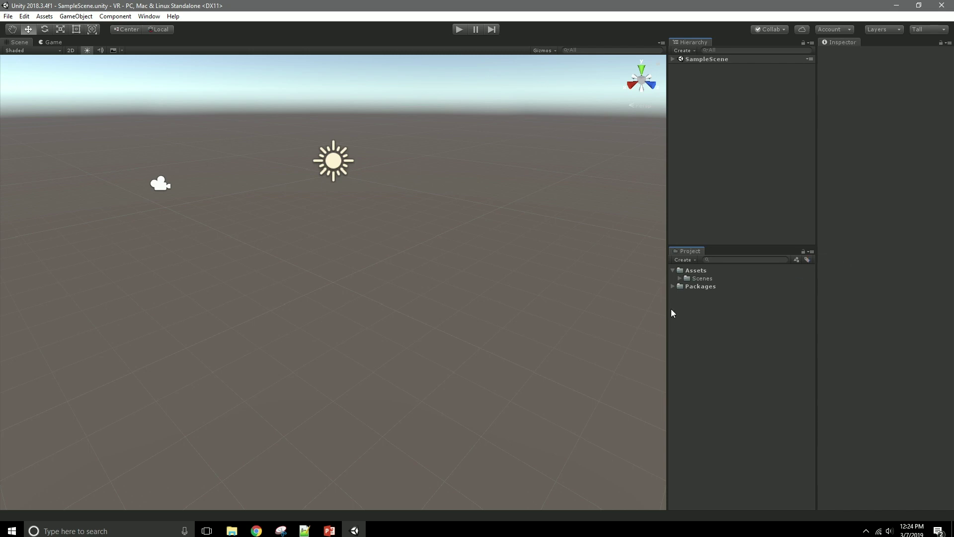
pyautogui.click(679, 278)
pyautogui.click(679, 279)
pyautogui.click(673, 286)
pyautogui.click(674, 287)
pyautogui.click(673, 59)
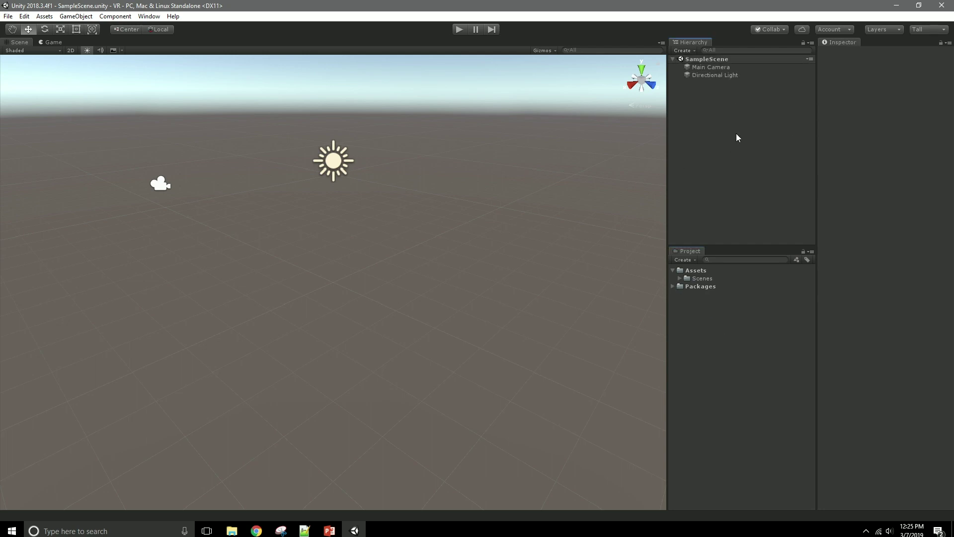
pyautogui.click(679, 279)
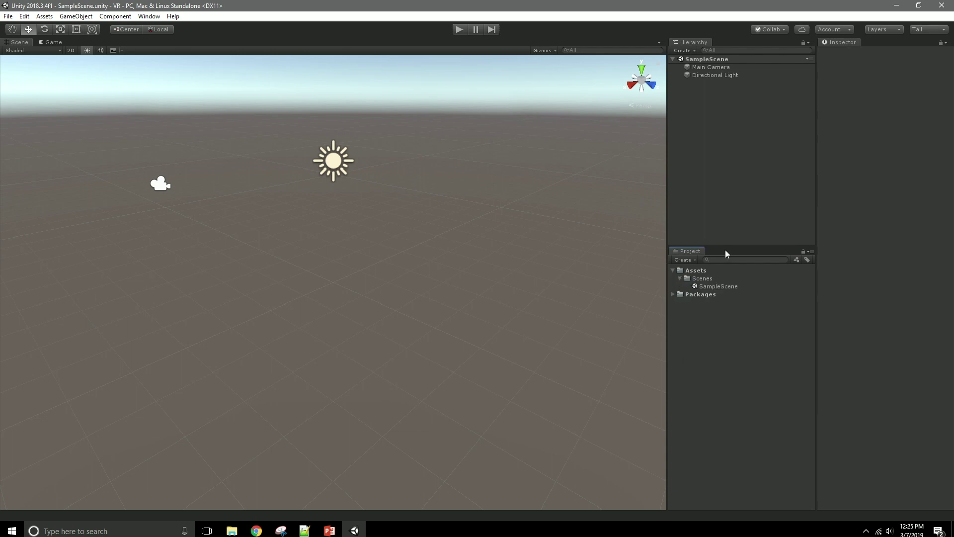
pyautogui.click(707, 287)
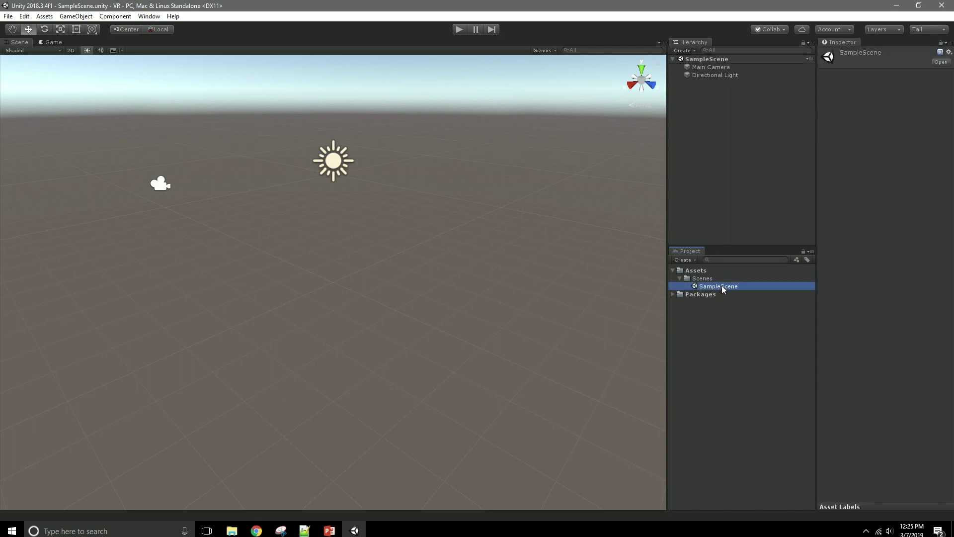
# Step: Rename the SampleScene asset to VR
pyautogui.rightClick(722, 287)
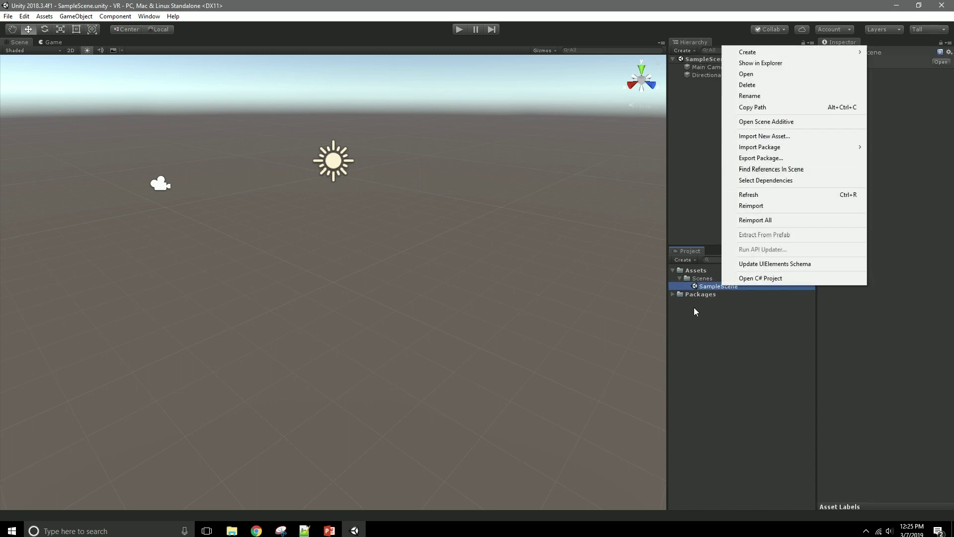
pyautogui.click(710, 288)
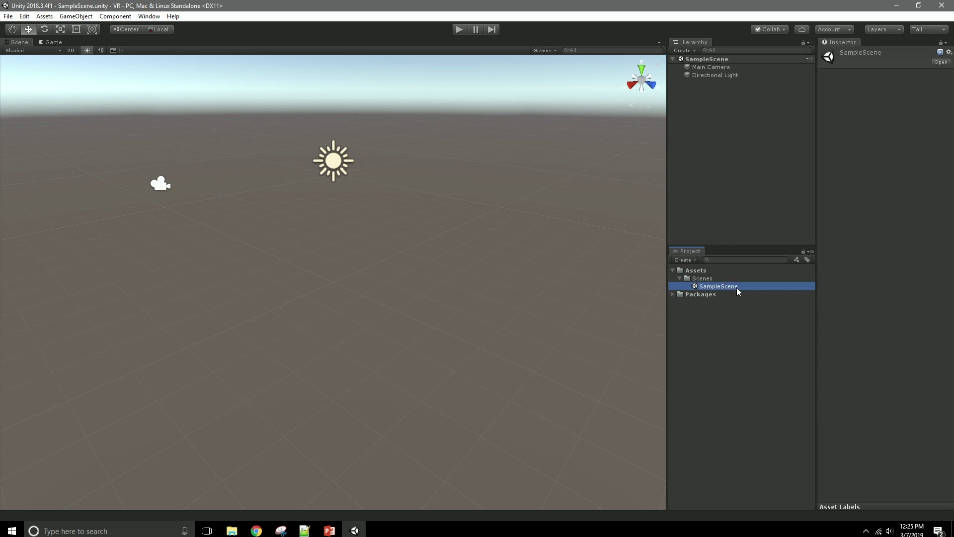
pyautogui.click(731, 287)
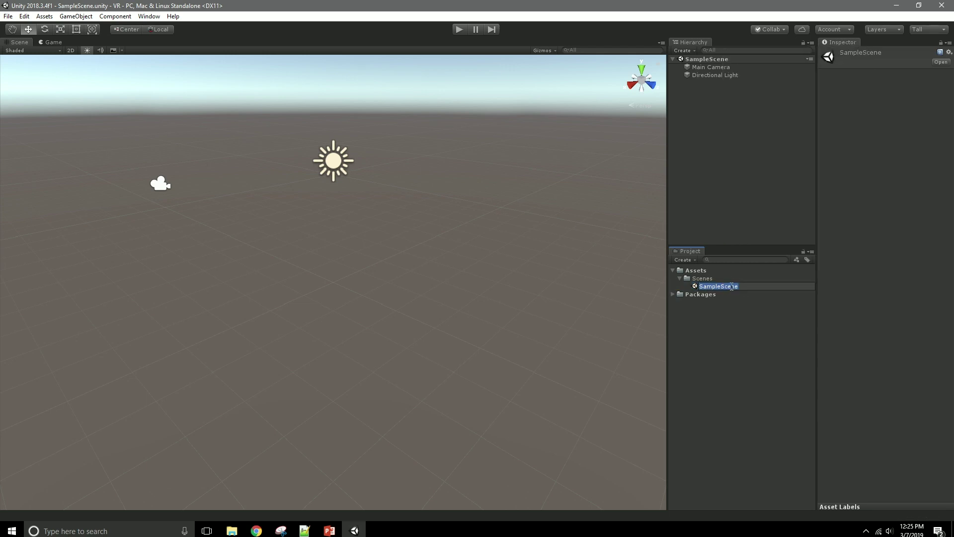
pyautogui.write('VR')
pyautogui.click(708, 320)
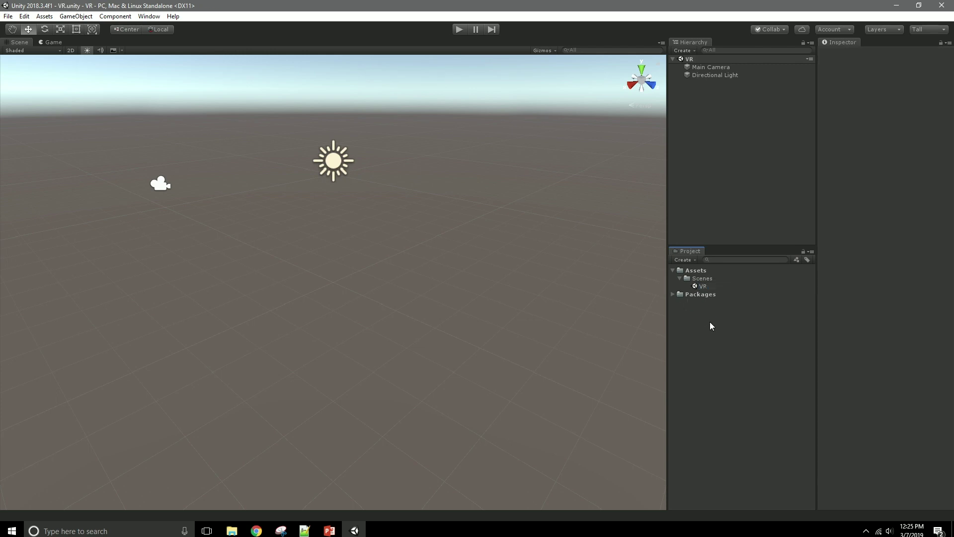
pyautogui.click(710, 68)
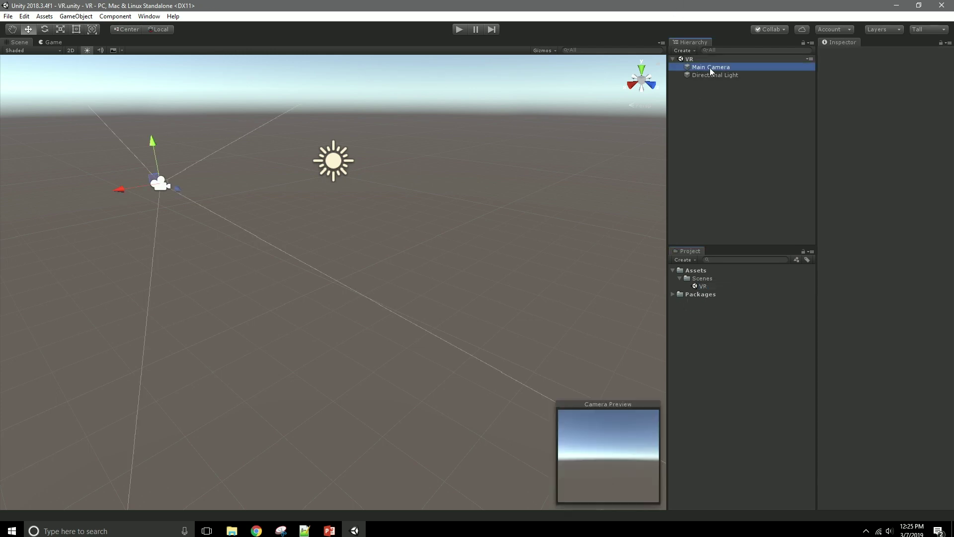
pyautogui.click(711, 76)
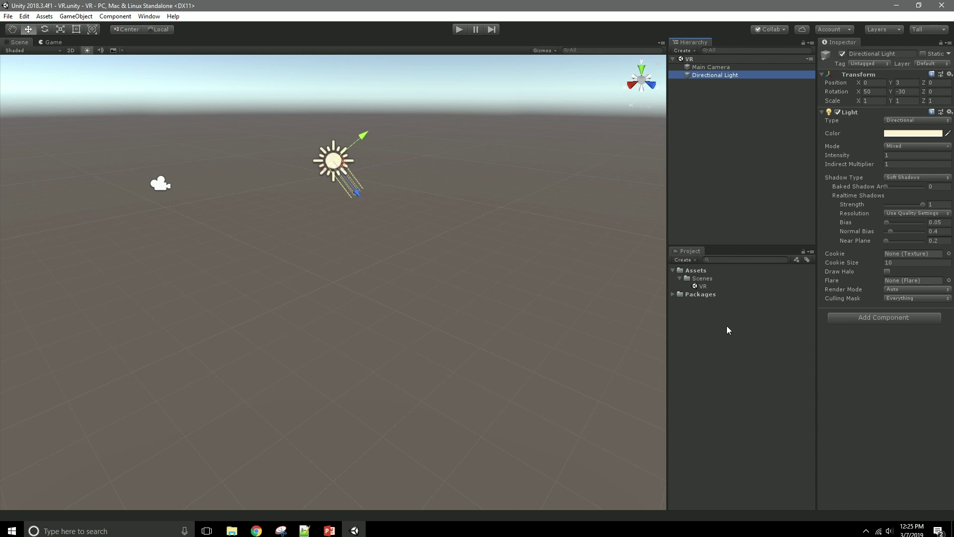
pyautogui.click(691, 296)
pyautogui.click(671, 294)
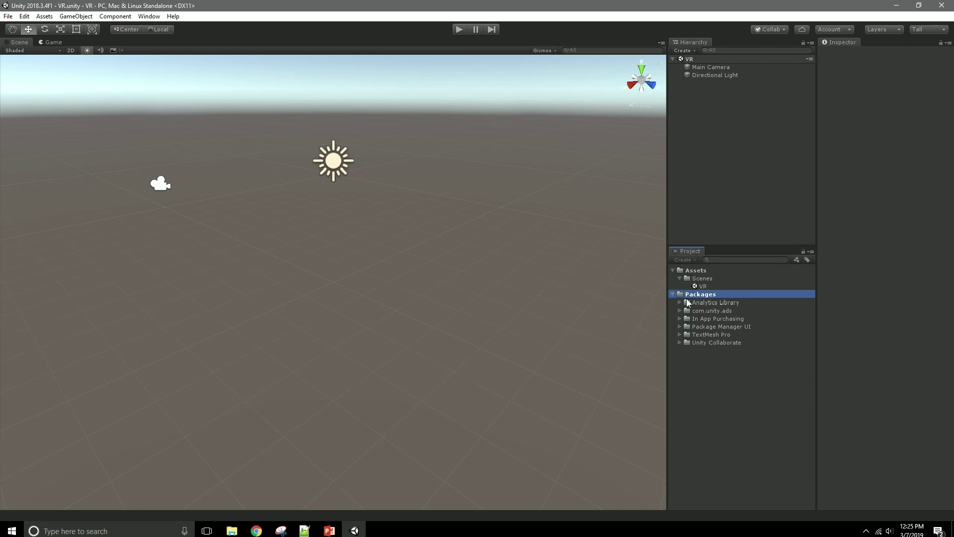
pyautogui.click(675, 297)
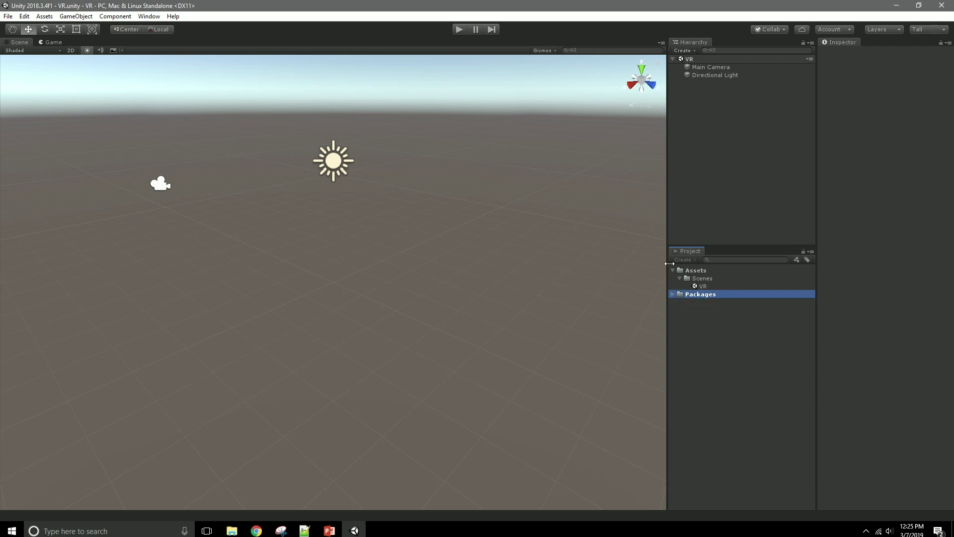
# Step: Create a new folder named SketchUp under Assets
pyautogui.click(698, 269)
pyautogui.rightClick(699, 269)
pyautogui.moveTo(748, 277)
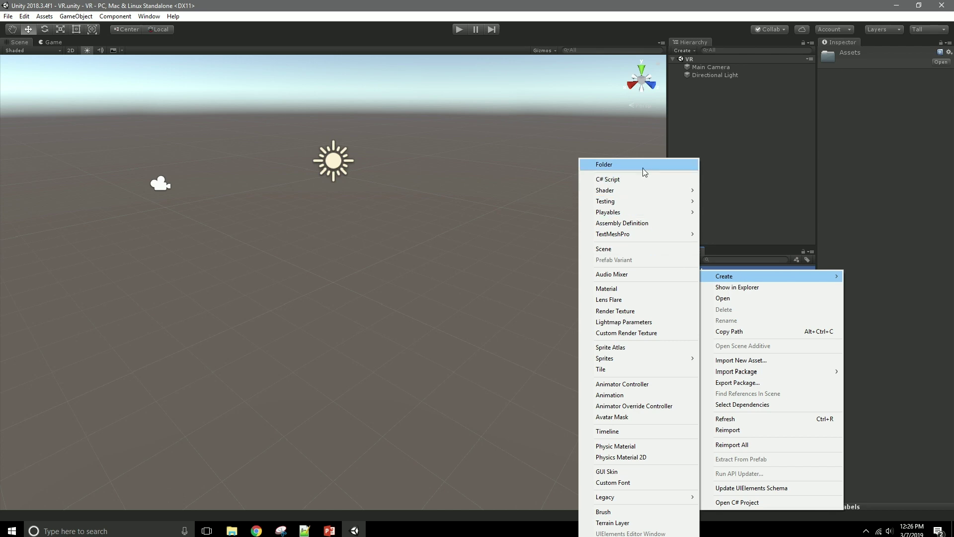
pyautogui.click(626, 165)
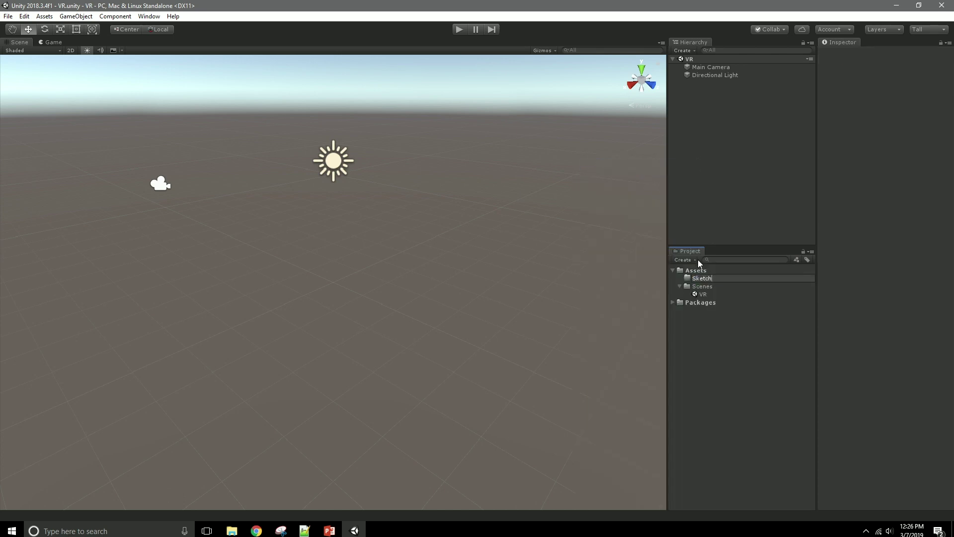
pyautogui.press('Return')
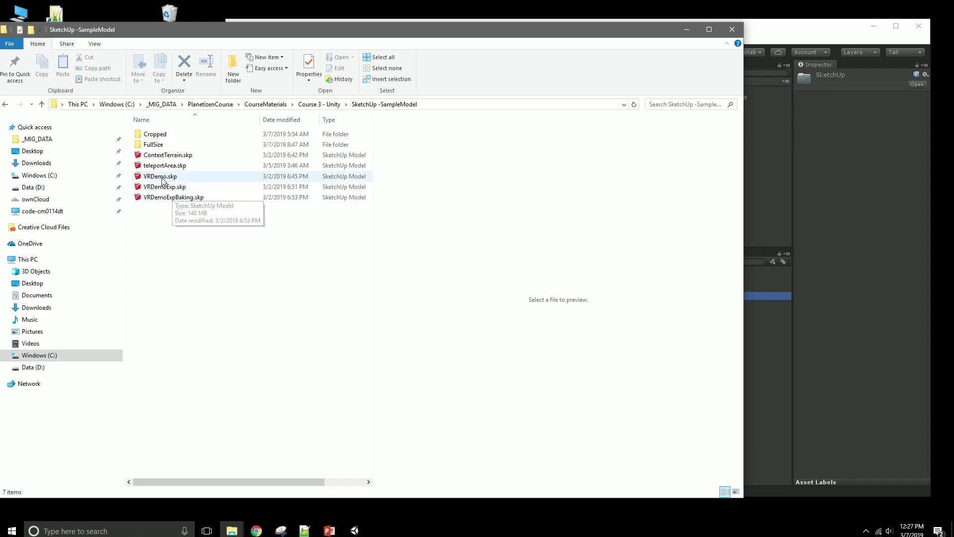
# Step: Drag VRDemoExp.skp from File Explorer into the Unity project's SketchUp folder
pyautogui.click(149, 190)
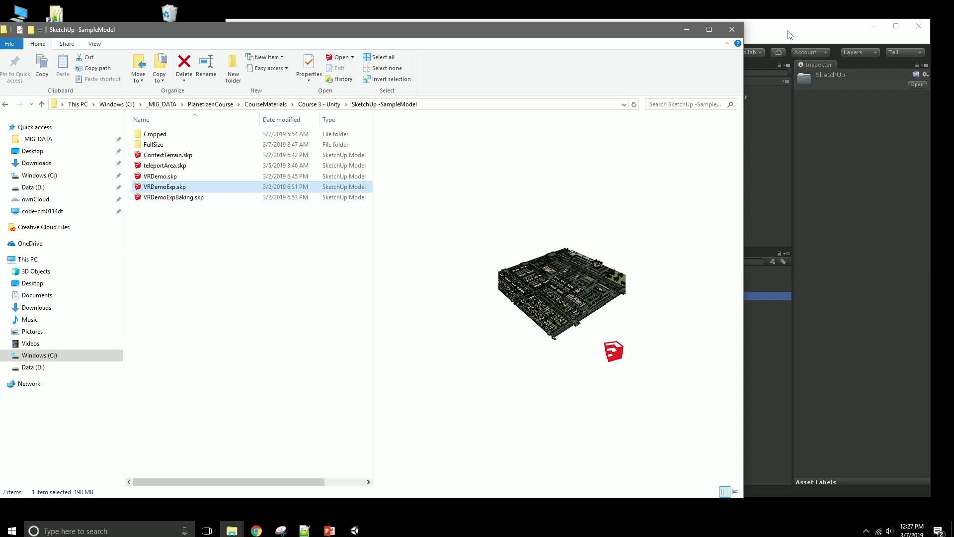
pyautogui.hotkey('alt', 'Tab')
pyautogui.moveTo(164, 186)
pyautogui.mouseDown()
pyautogui.moveTo(127, 214)
pyautogui.moveTo(225, 188)
pyautogui.moveTo(191, 189)
pyautogui.moveTo(645, 363)
pyautogui.moveTo(726, 304)
pyautogui.moveTo(720, 297)
pyautogui.mouseUp()
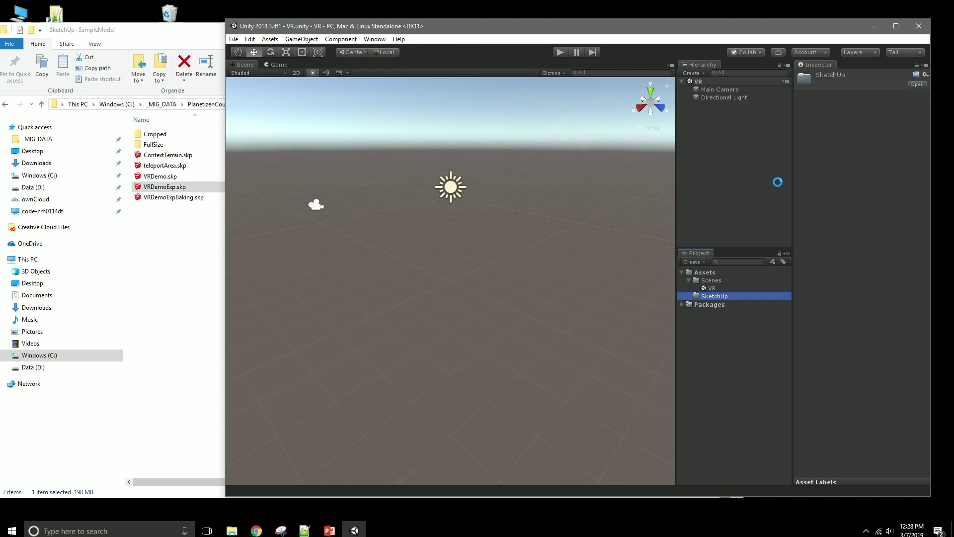
# Step: Maximize the Unity editor, expand the SketchUp folder to show VRDemoExp, and widen the Scene view
pyautogui.doubleClick(811, 25)
pyautogui.click(623, 294)
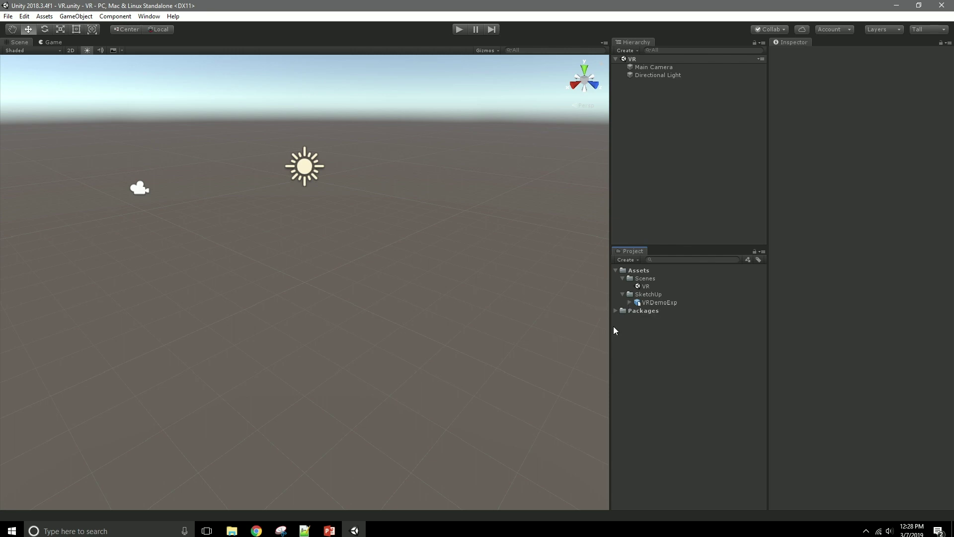
pyautogui.moveTo(612, 328); pyautogui.dragTo(689, 328)
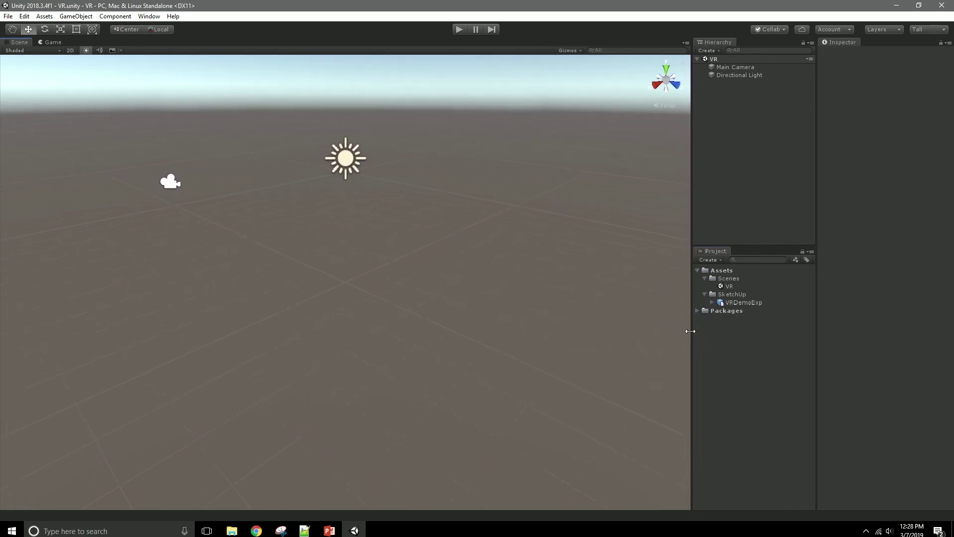
pyautogui.rightClick(729, 295)
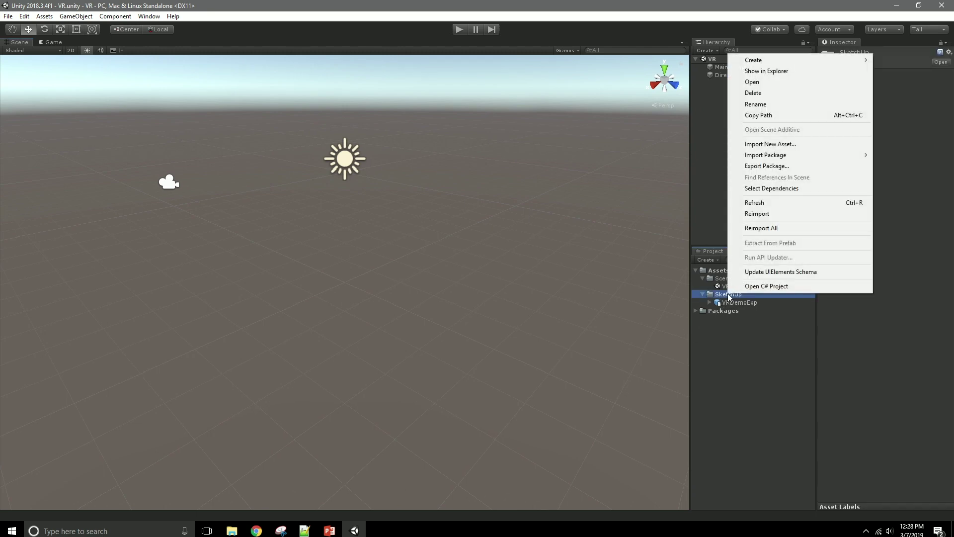
pyautogui.click(770, 72)
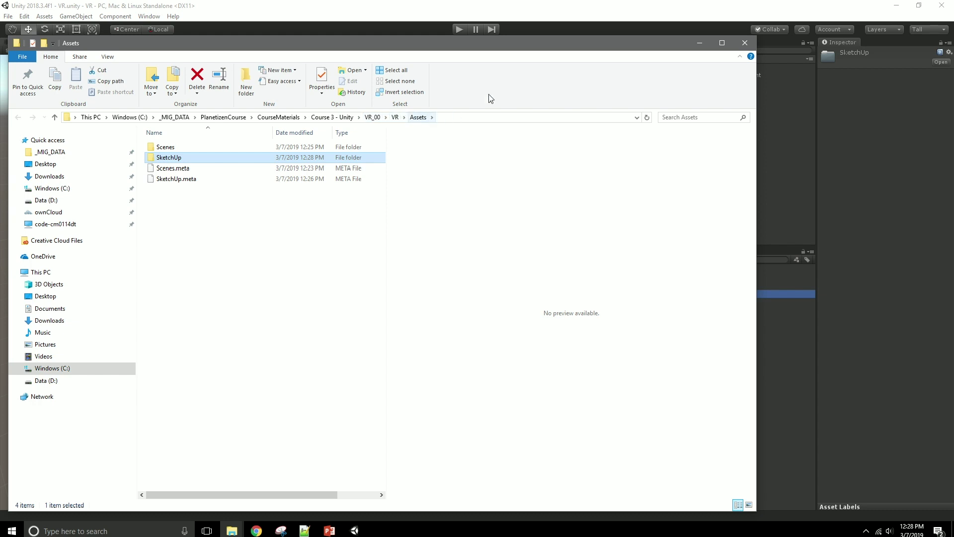
pyautogui.moveTo(615, 43); pyautogui.dragTo(652, 29)
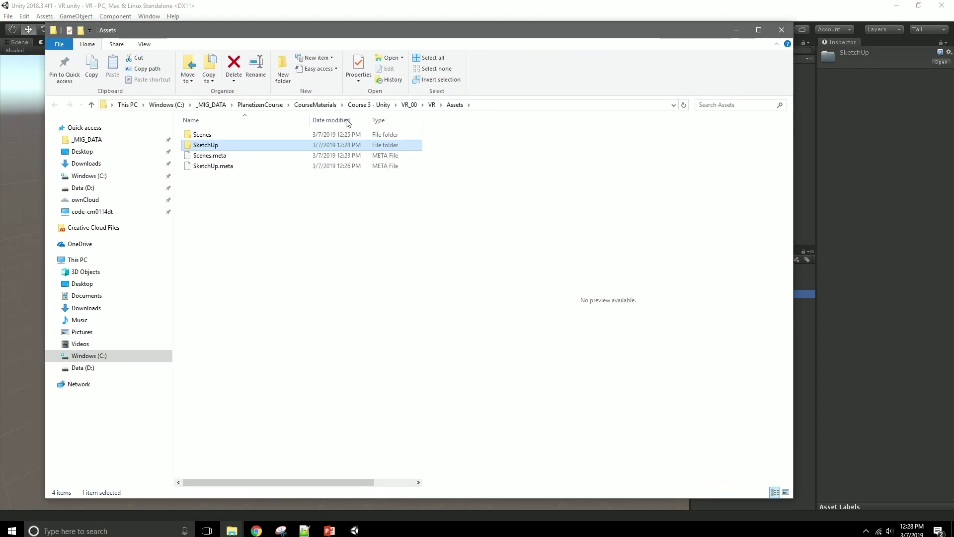
pyautogui.doubleClick(217, 146)
pyautogui.click(226, 137)
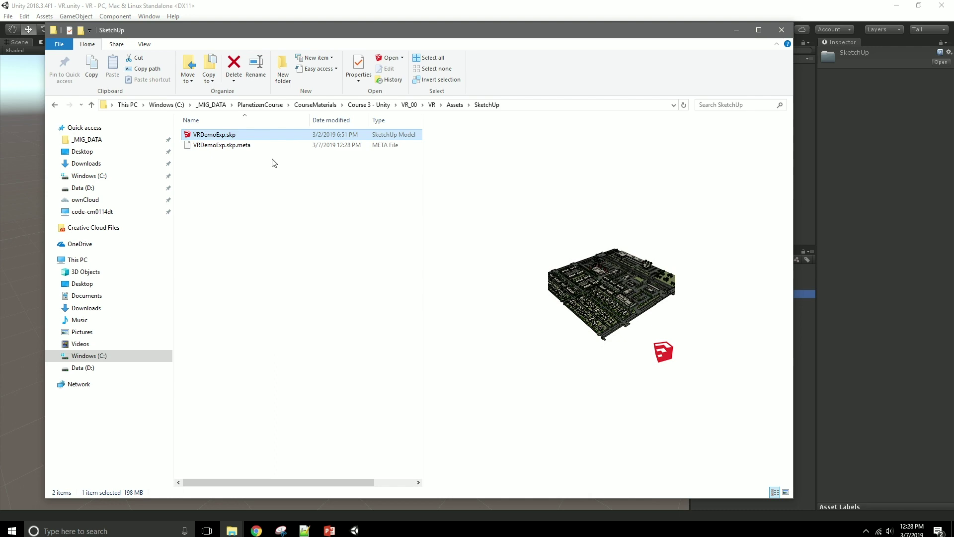
pyautogui.click(790, 32)
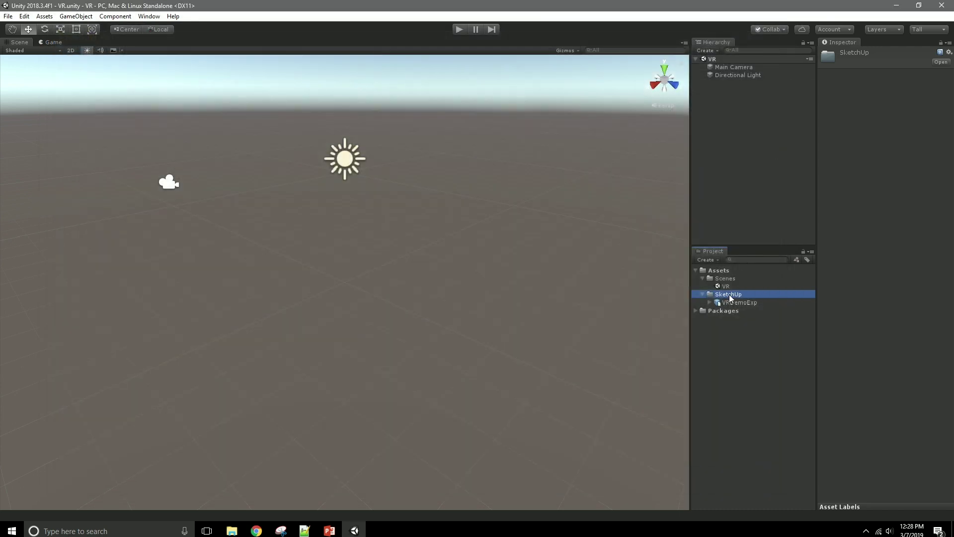
# Step: View VRDemoExp's import settings in a wider Inspector and close the SketchUp-SampleModel Explorer window
pyautogui.click(730, 303)
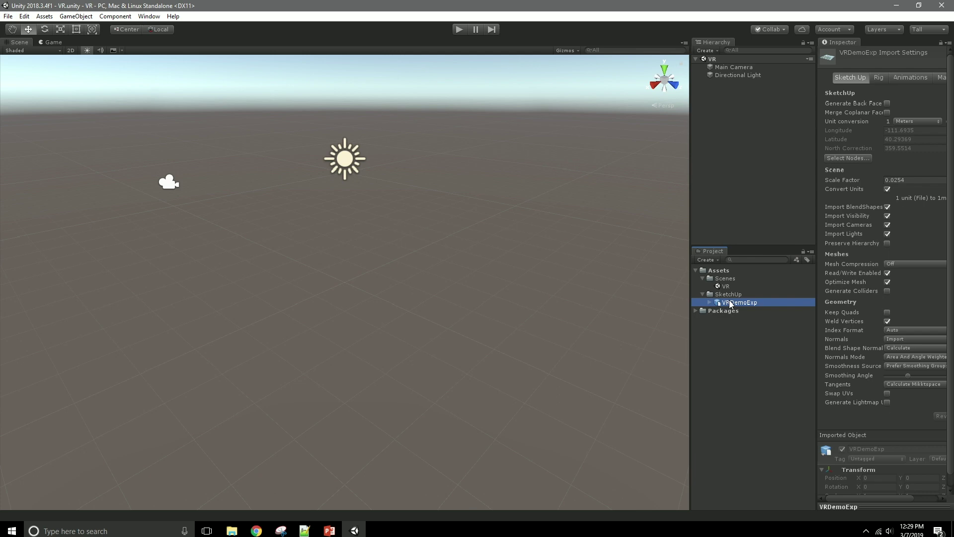
pyautogui.moveTo(817, 322); pyautogui.dragTo(760, 323)
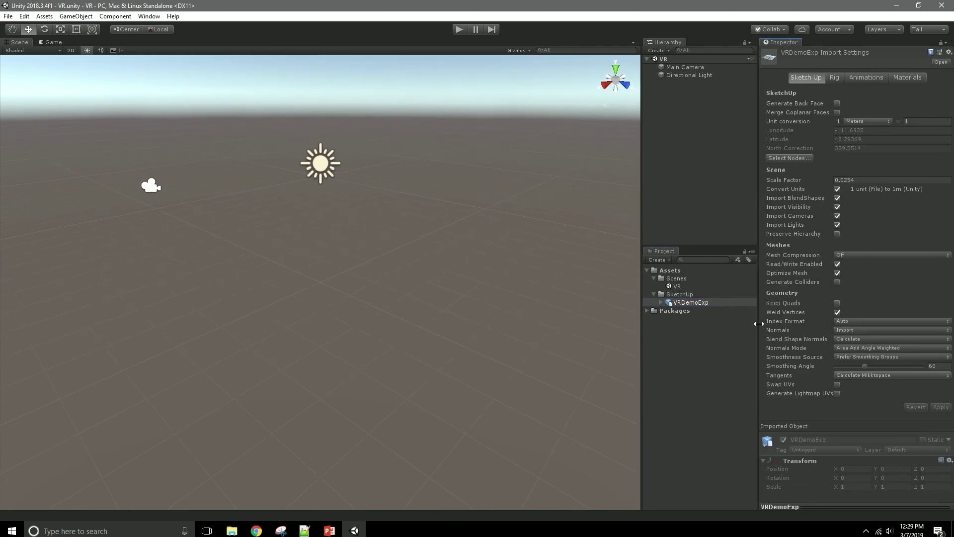
pyautogui.moveTo(232, 530)
pyautogui.moveTo(244, 496)
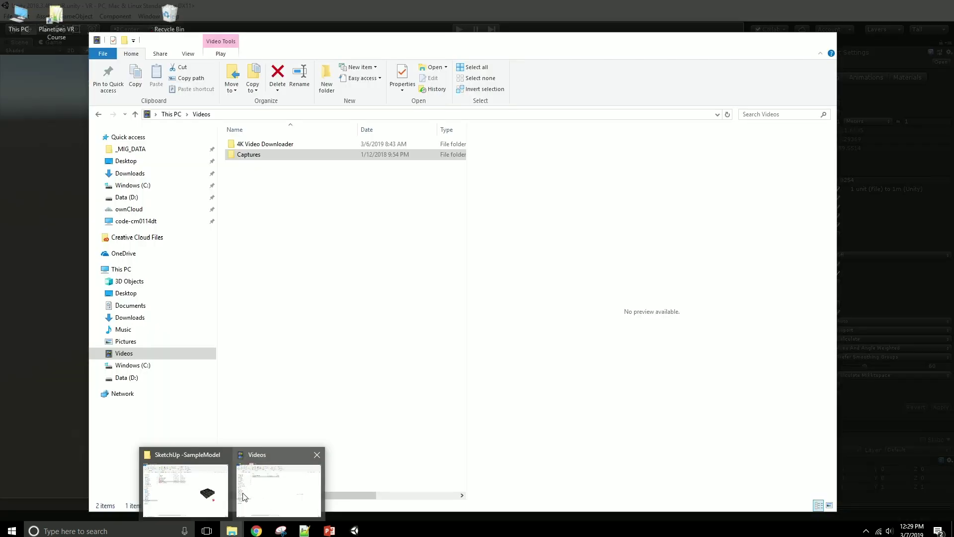
pyautogui.click(209, 492)
pyautogui.click(727, 26)
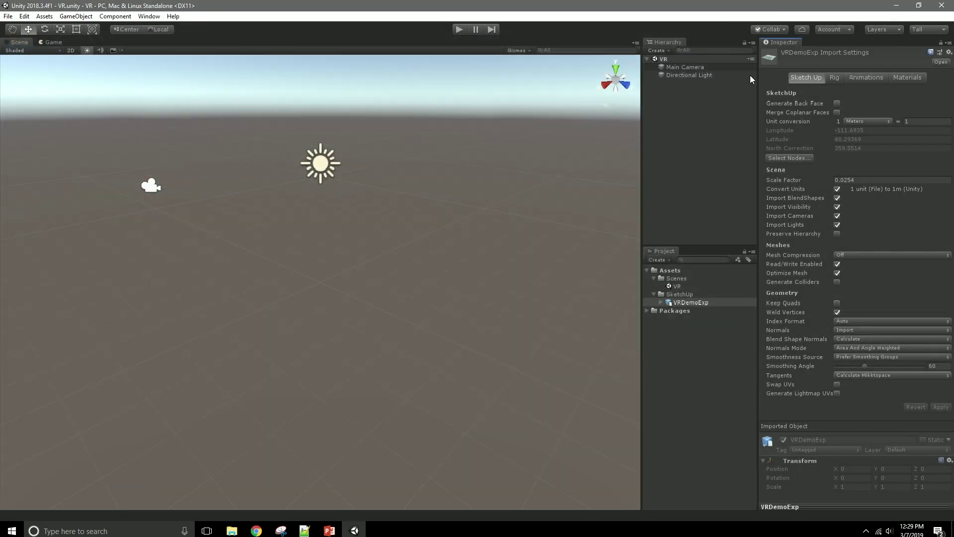
# Step: Show the SketchUp folder in Explorer, select SketchUp.meta, then return to Unity
pyautogui.rightClick(680, 295)
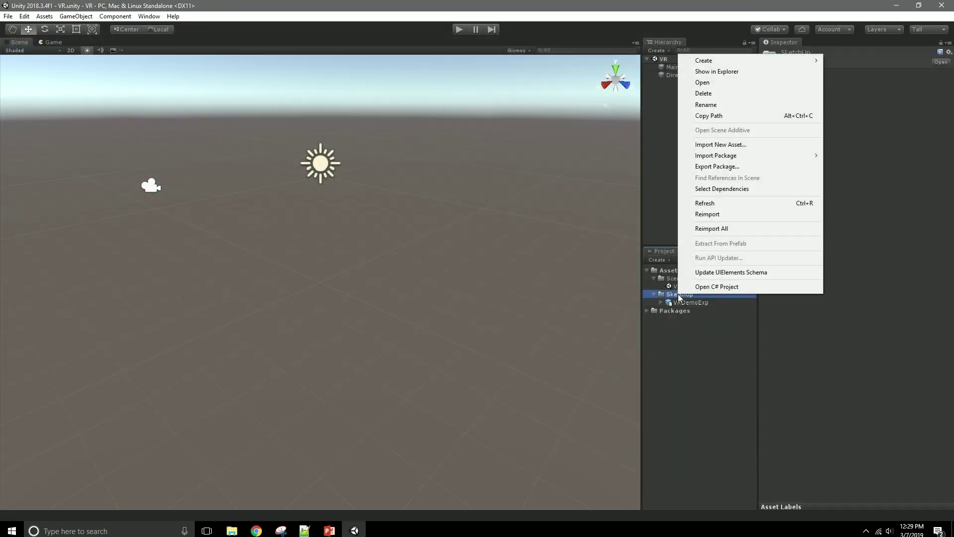
pyautogui.click(731, 72)
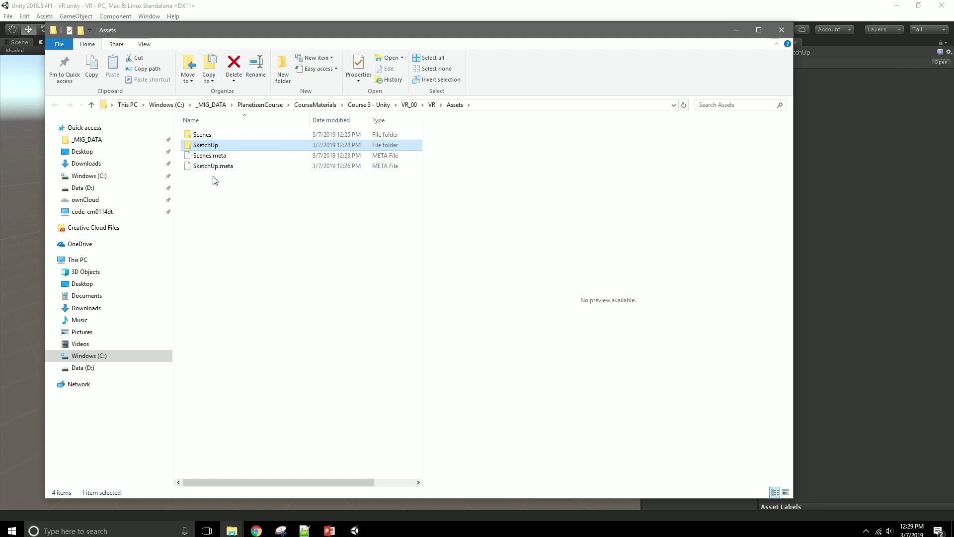
pyautogui.click(227, 169)
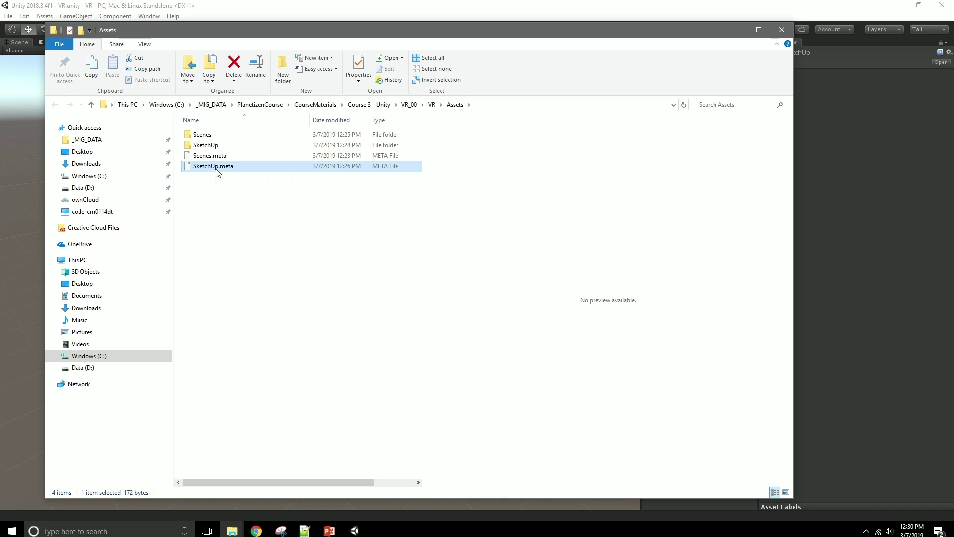
pyautogui.click(609, 5)
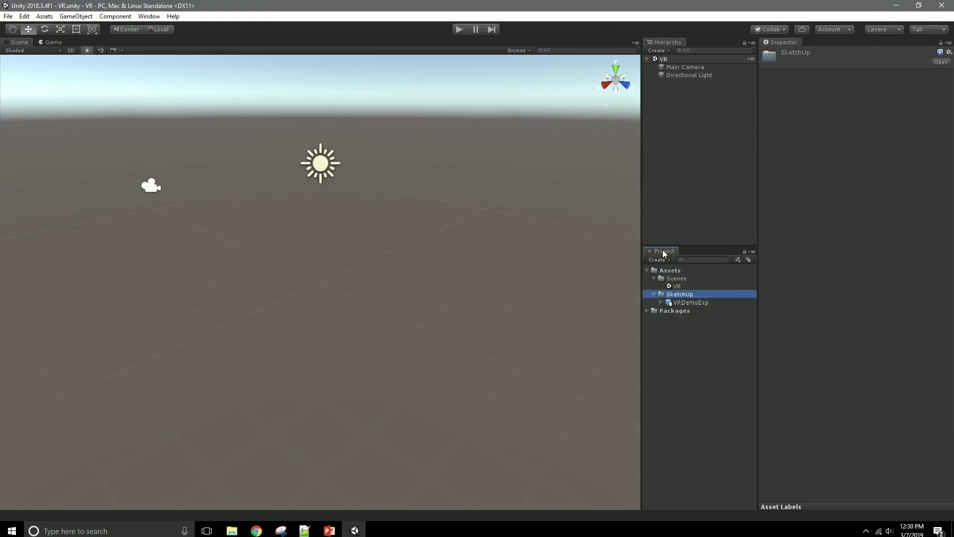
# Step: Delete the VRDemoExp asset from the SketchUp folder, confirming the prompt, then minimize Unity
pyautogui.click(654, 295)
pyautogui.click(654, 296)
pyautogui.rightClick(687, 303)
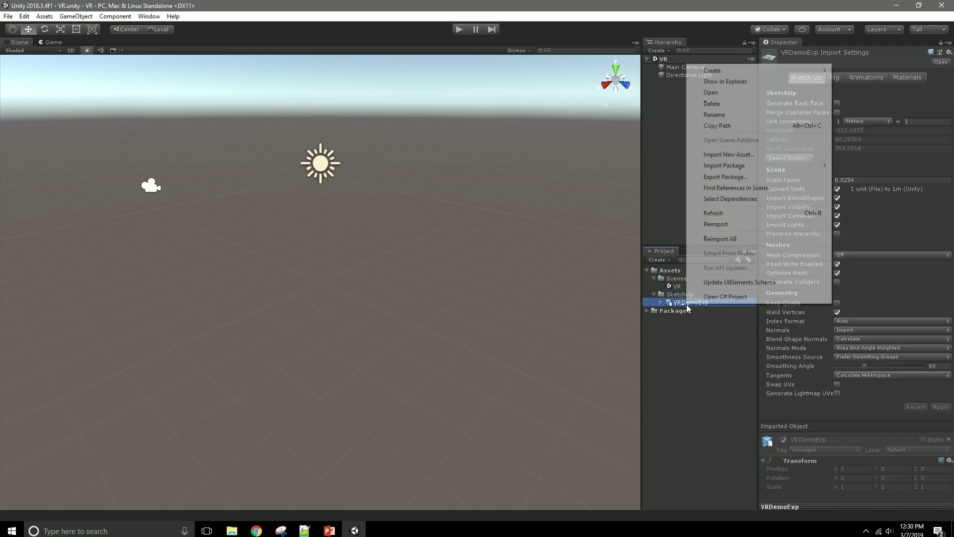
pyautogui.click(729, 105)
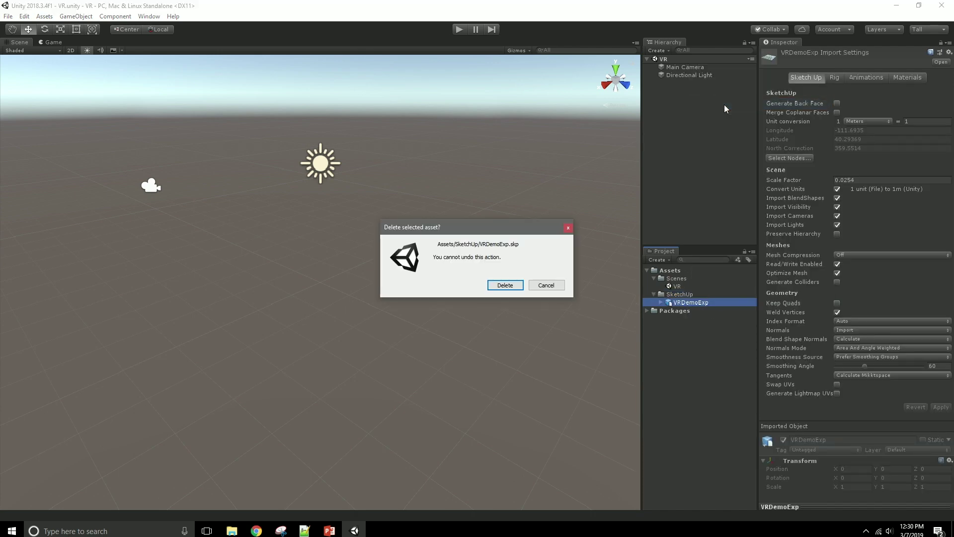
pyautogui.click(505, 285)
pyautogui.click(896, 5)
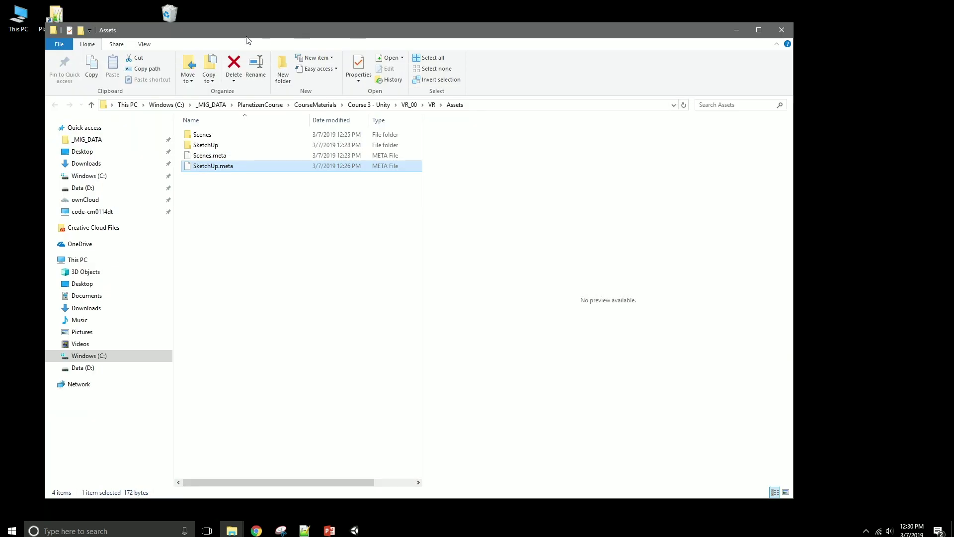
# Step: Find the deleted VRDemoExp.skp file in the Recycle Bin, then close the bin
pyautogui.doubleClick(170, 15)
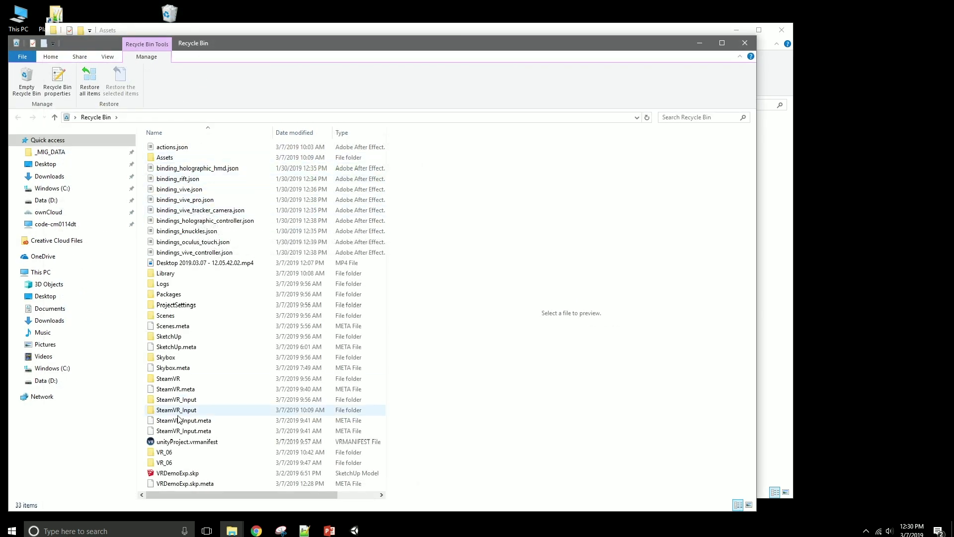
pyautogui.click(184, 420)
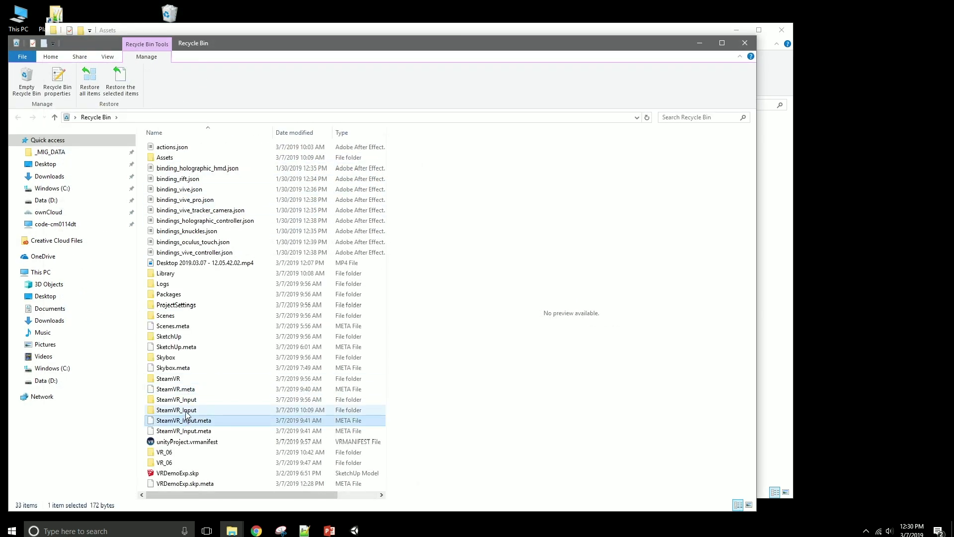
pyautogui.click(178, 475)
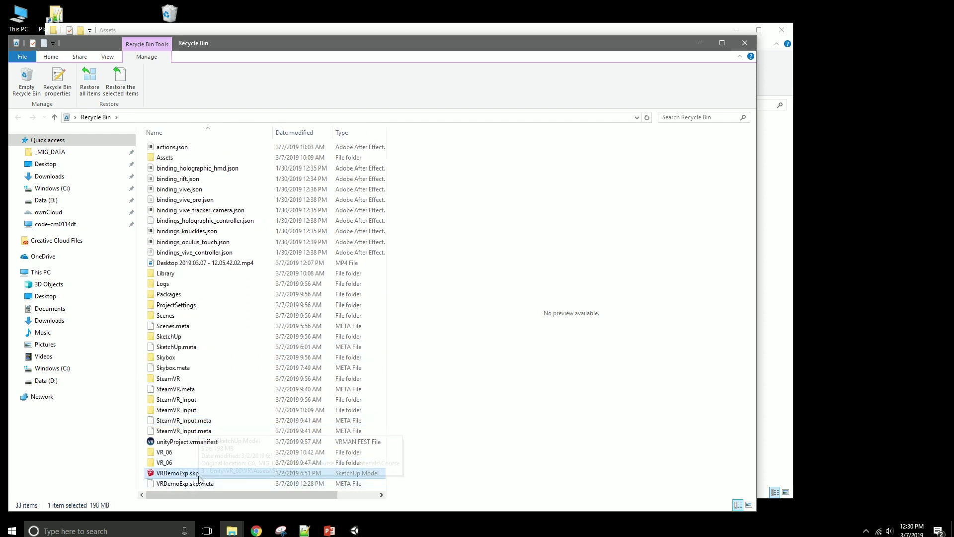
pyautogui.click(745, 44)
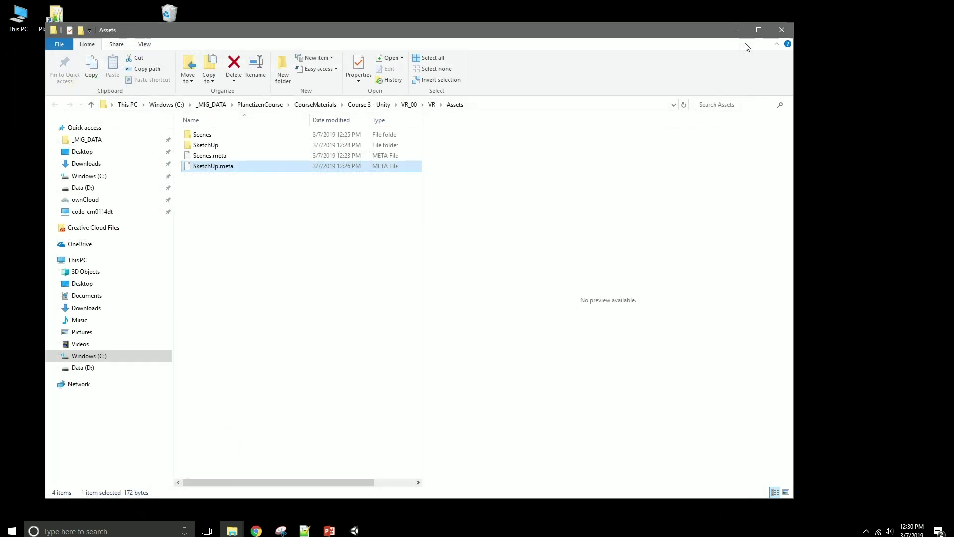
pyautogui.click(222, 183)
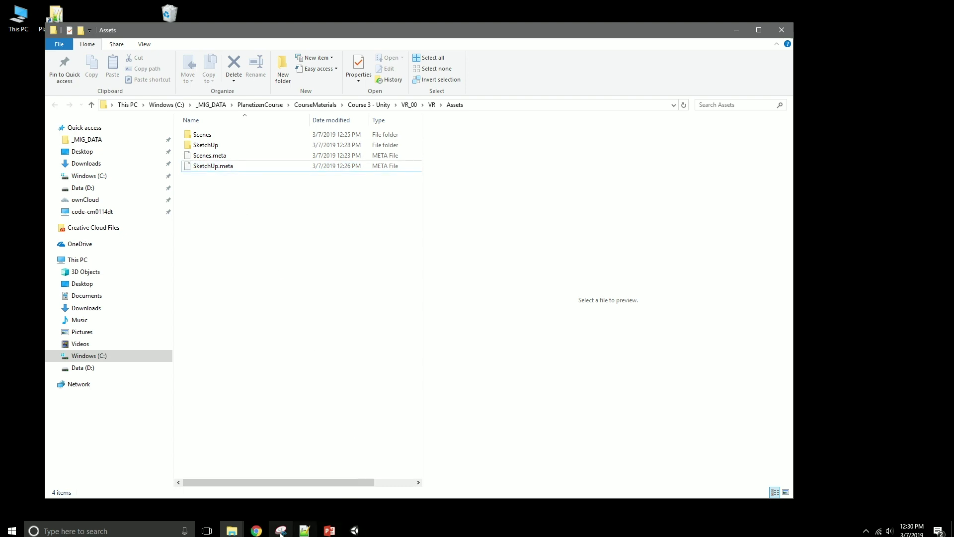
# Step: Drag VRDemoExp.skp from the Recycle Bin into the Assets folder and close both Explorer windows
pyautogui.doubleClick(169, 11)
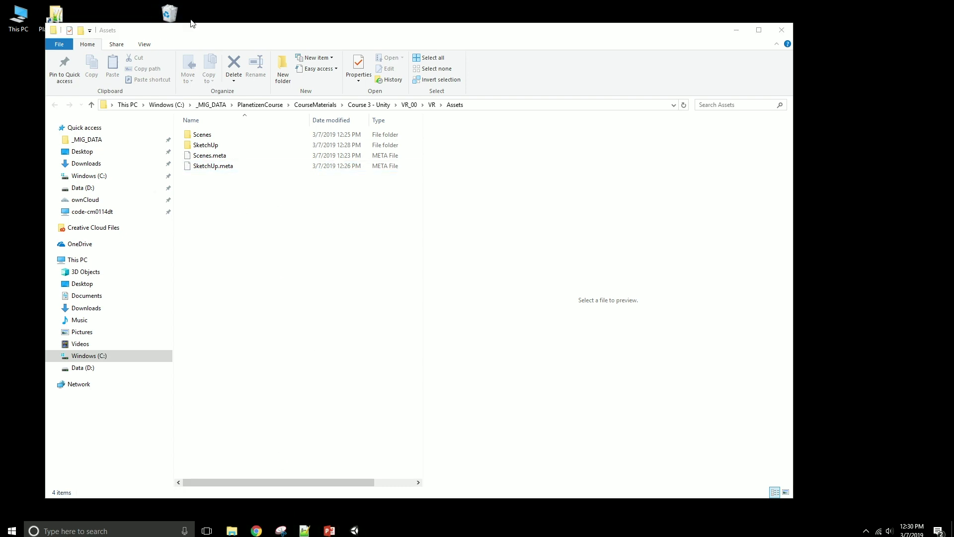
pyautogui.moveTo(298, 4); pyautogui.dragTo(672, 4)
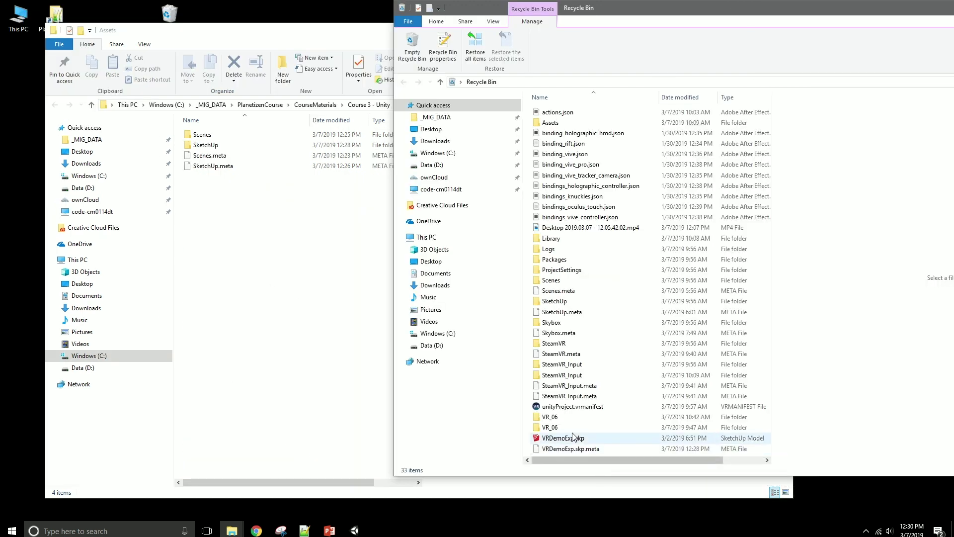
pyautogui.moveTo(572, 436); pyautogui.dragTo(288, 341)
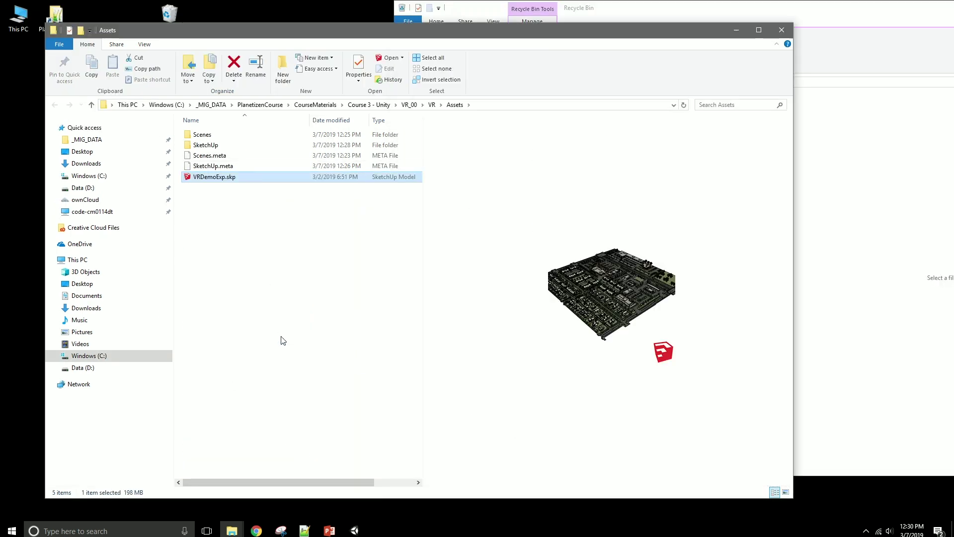
pyautogui.click(781, 30)
pyautogui.moveTo(822, 10); pyautogui.dragTo(448, 37)
pyautogui.click(781, 30)
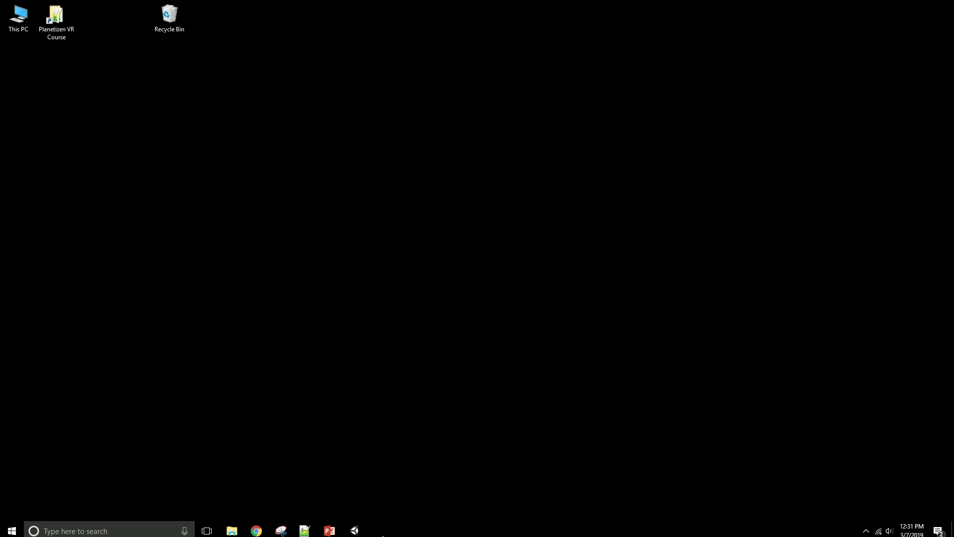
pyautogui.click(354, 530)
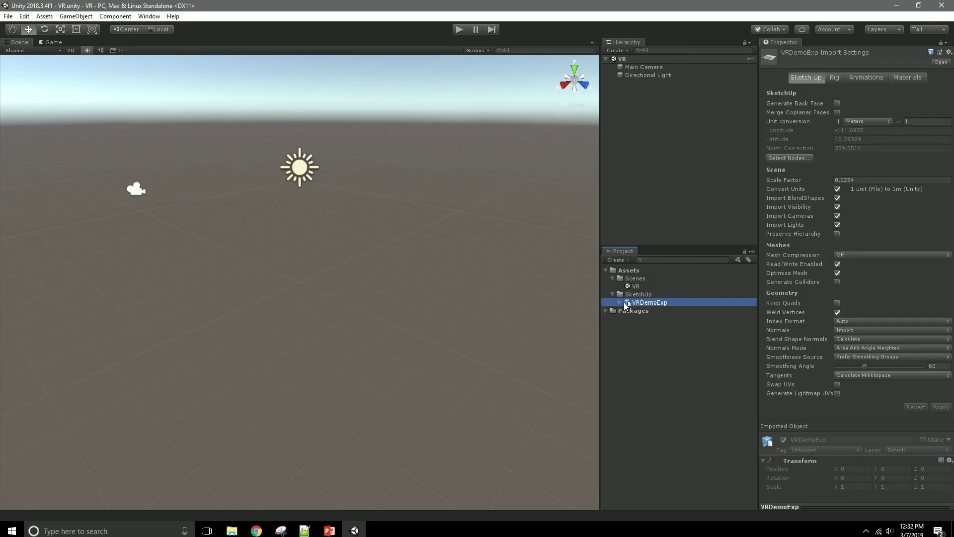
# Step: Drag the VRDemoExp model into the Hierarchy and orbit around its street of houses
pyautogui.moveTo(628, 304); pyautogui.dragTo(635, 108)
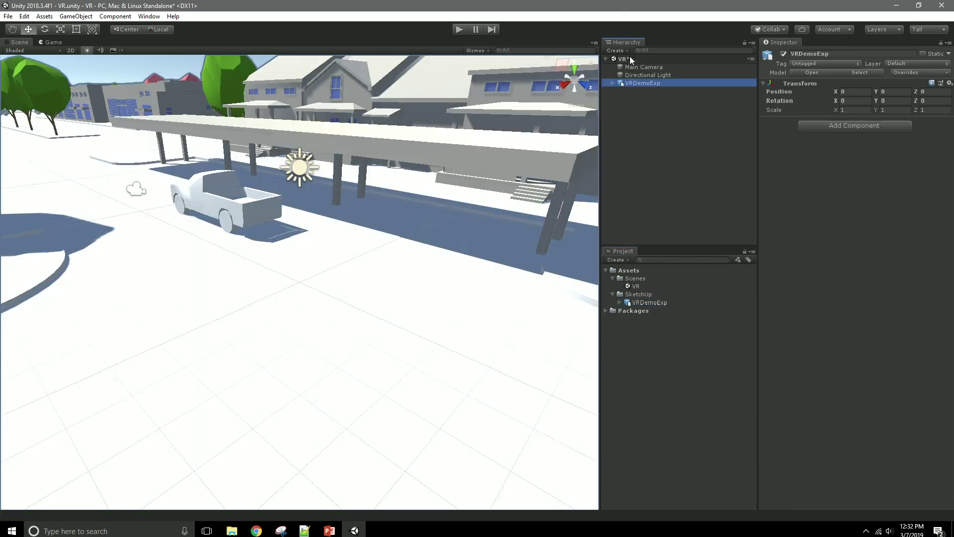
pyautogui.moveTo(462, 313); pyautogui.dragTo(344, 307, button='right')
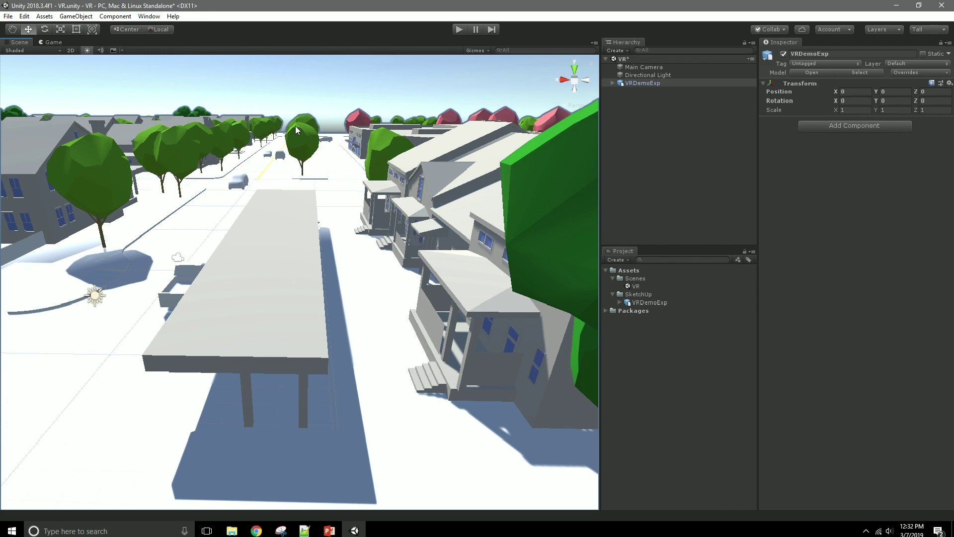
pyautogui.keyDown('alt'); pyautogui.moveTo(270, 187); pyautogui.dragTo(189, 196); pyautogui.keyUp('alt')
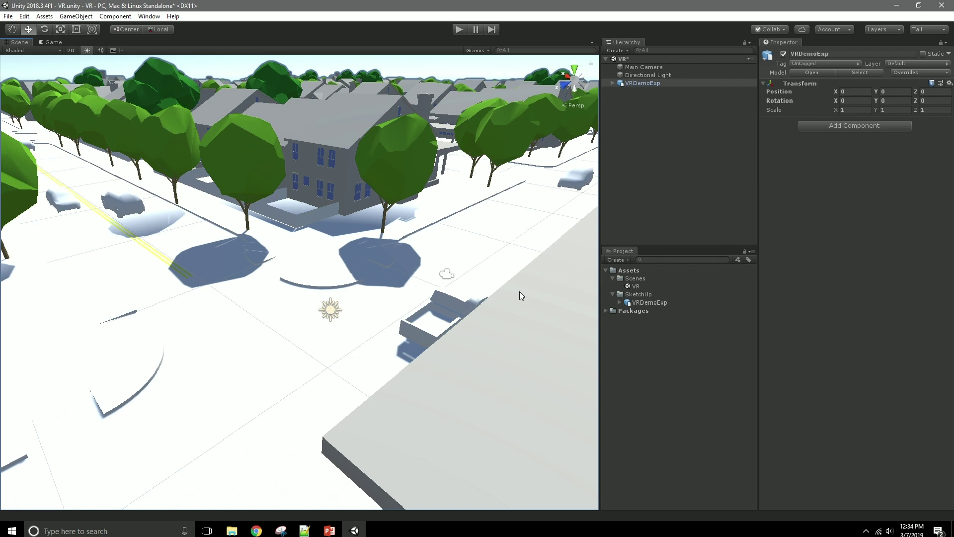
# Step: Select VRDemoExp, widen the Inspector, and check its Scale Factor of 0.0254
pyautogui.click(646, 303)
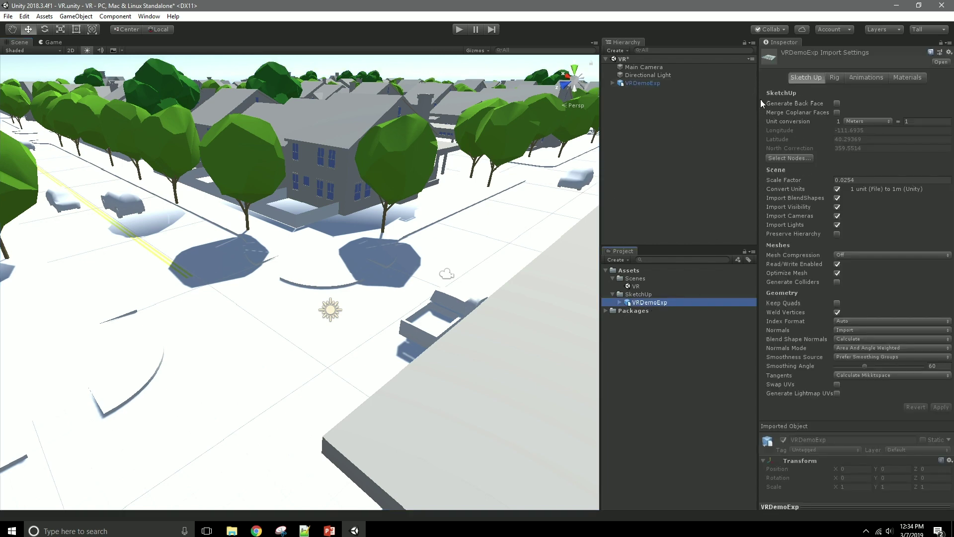
pyautogui.moveTo(758, 112); pyautogui.dragTo(638, 115)
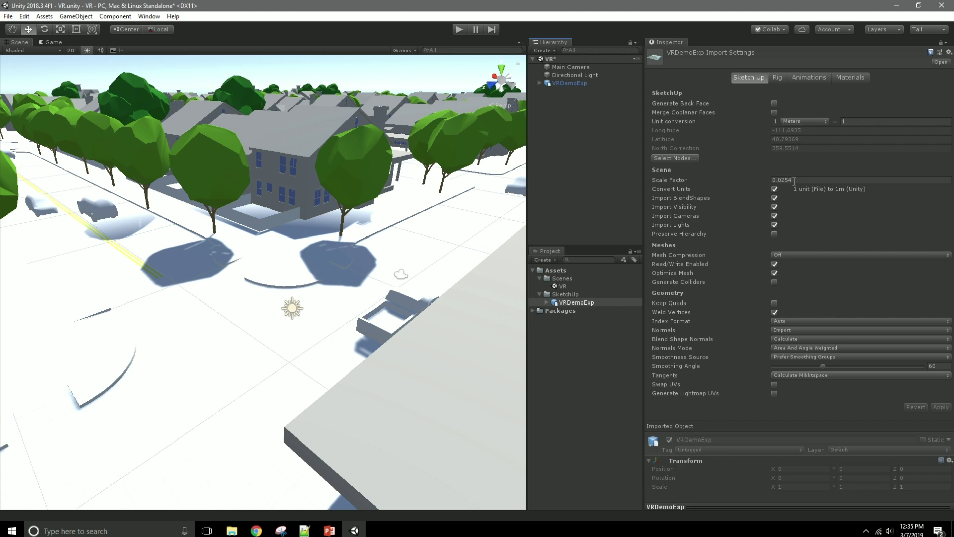
pyautogui.click(787, 180)
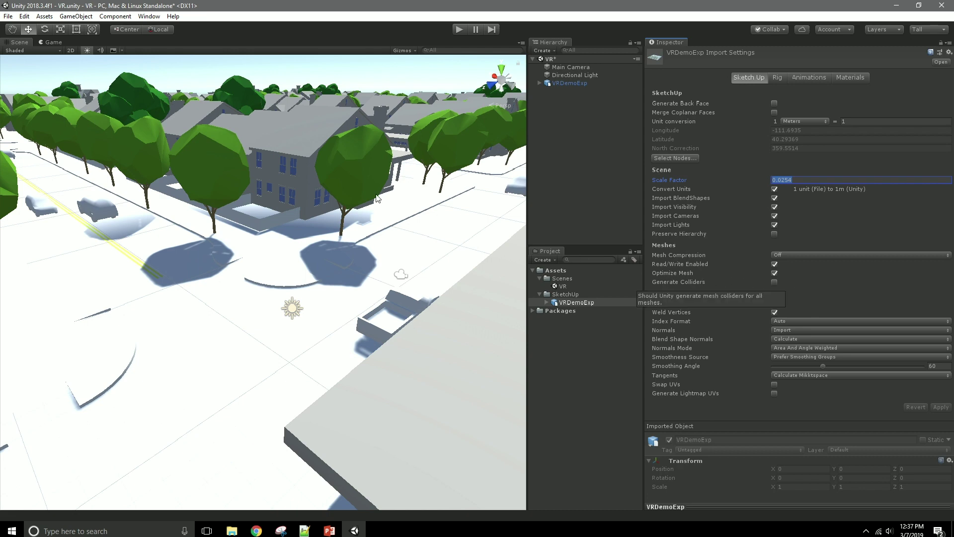
# Step: Expand VRDemoExp in the Hierarchy to reveal altExisting, then select the VRDemoExp asset
pyautogui.keyDown('alt'); pyautogui.moveTo(413, 321); pyautogui.dragTo(499, 140); pyautogui.keyUp('alt')
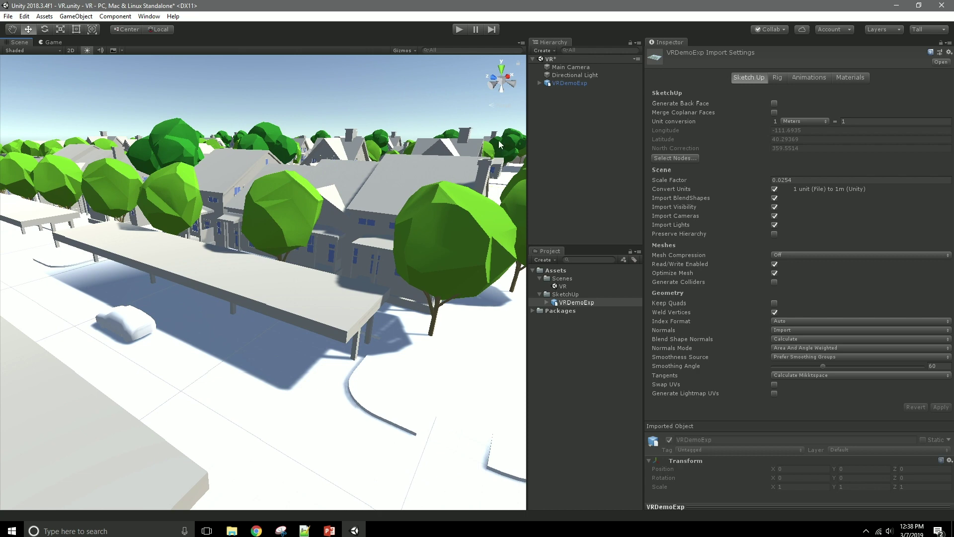
pyautogui.click(539, 83)
pyautogui.moveTo(348, 308)
pyautogui.keyDown('alt'); pyautogui.mouseDown()
pyautogui.moveTo(268, 313)
pyautogui.moveTo(343, 315)
pyautogui.mouseUp(); pyautogui.keyUp('alt')
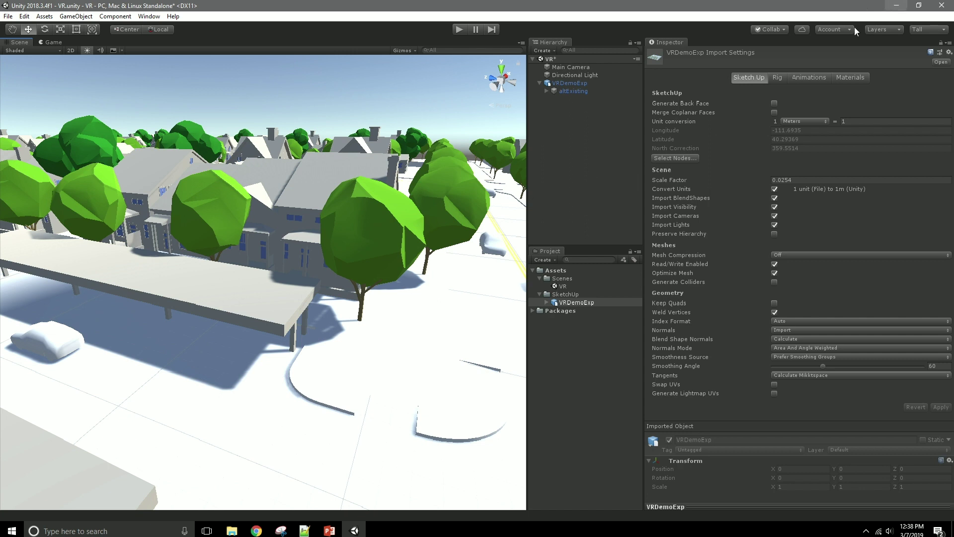
pyautogui.click(556, 303)
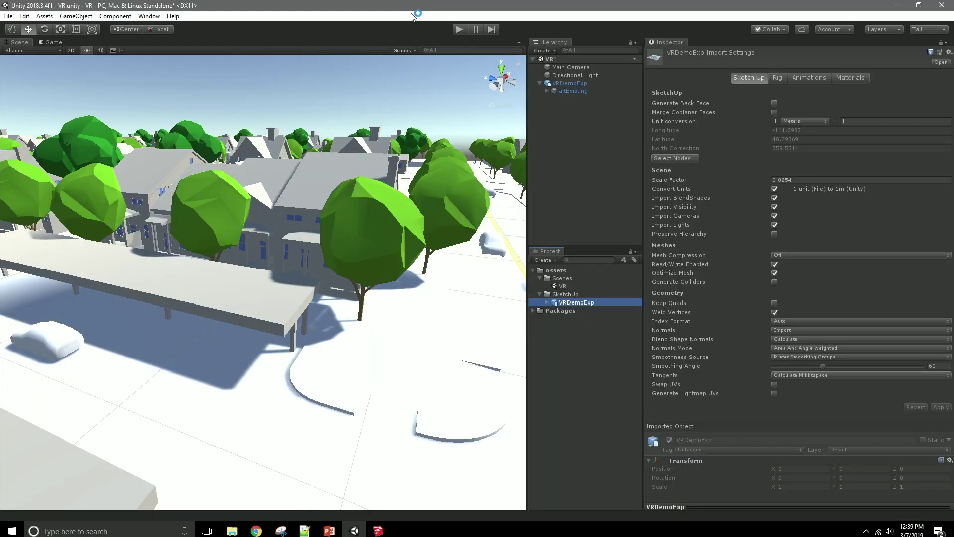
# Step: In SketchUp, collapse the Materials panel and tick Visible for layers -01 through -06
pyautogui.click(378, 530)
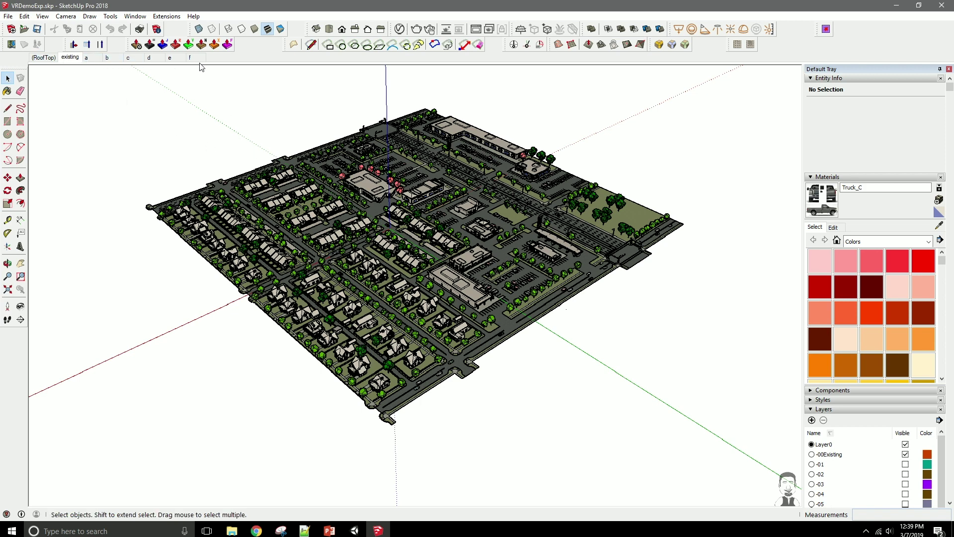
pyautogui.click(811, 178)
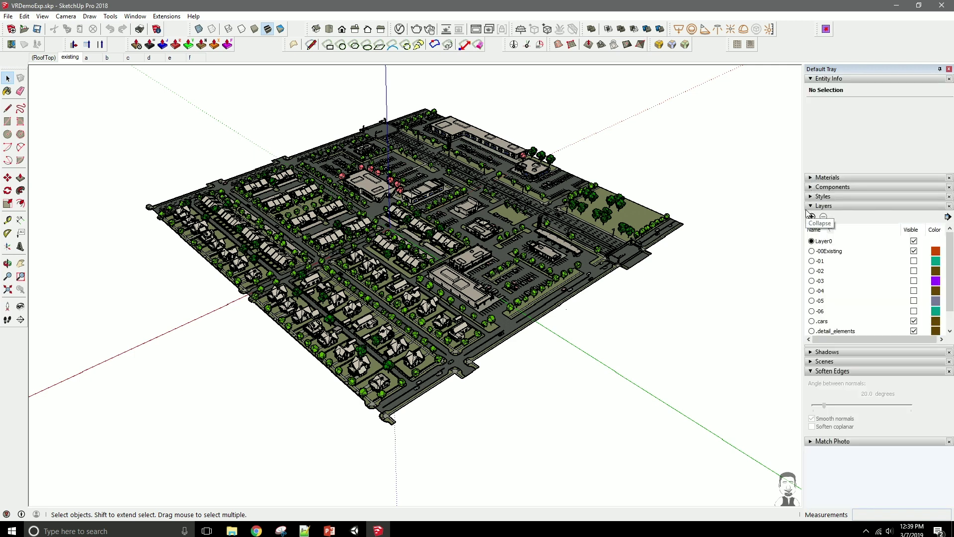
pyautogui.click(914, 261)
pyautogui.click(914, 271)
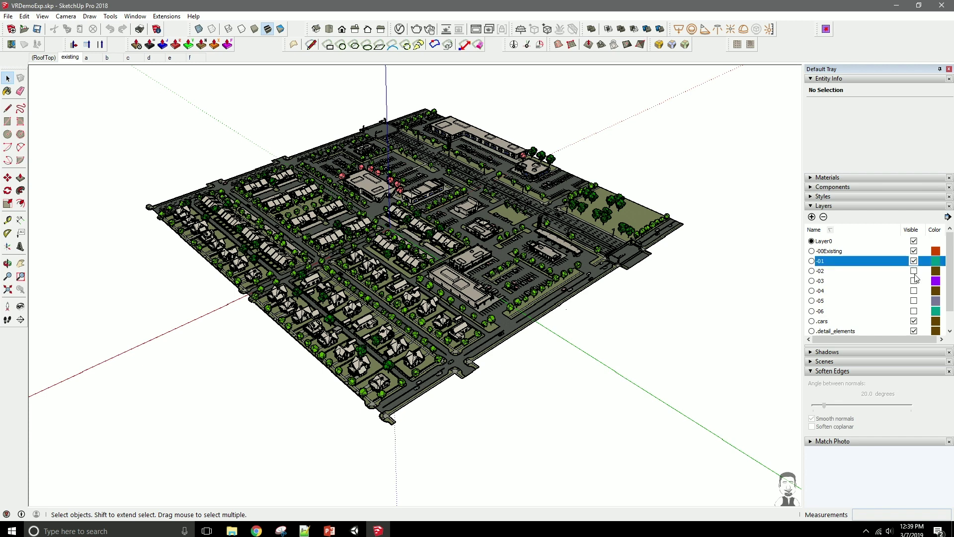
pyautogui.click(914, 281)
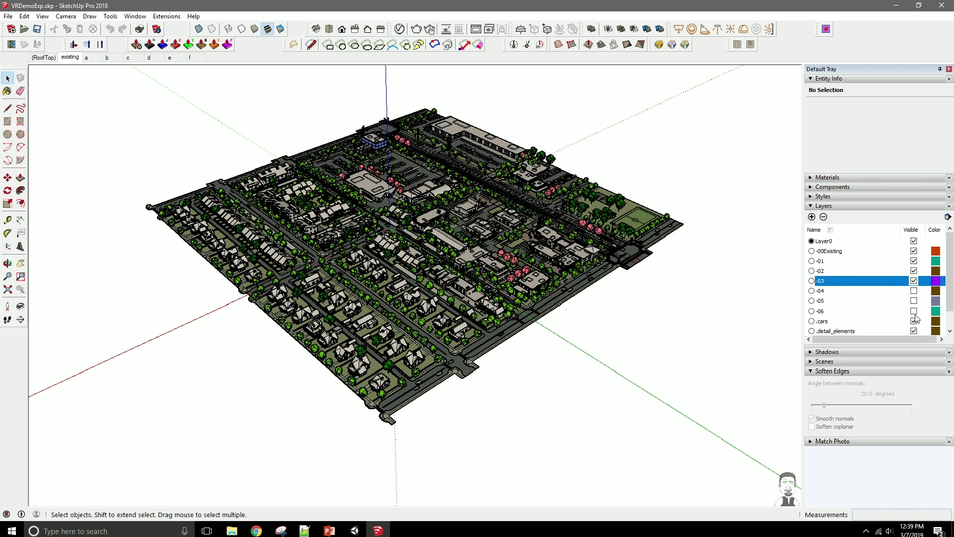
pyautogui.click(914, 291)
pyautogui.click(914, 301)
pyautogui.click(914, 311)
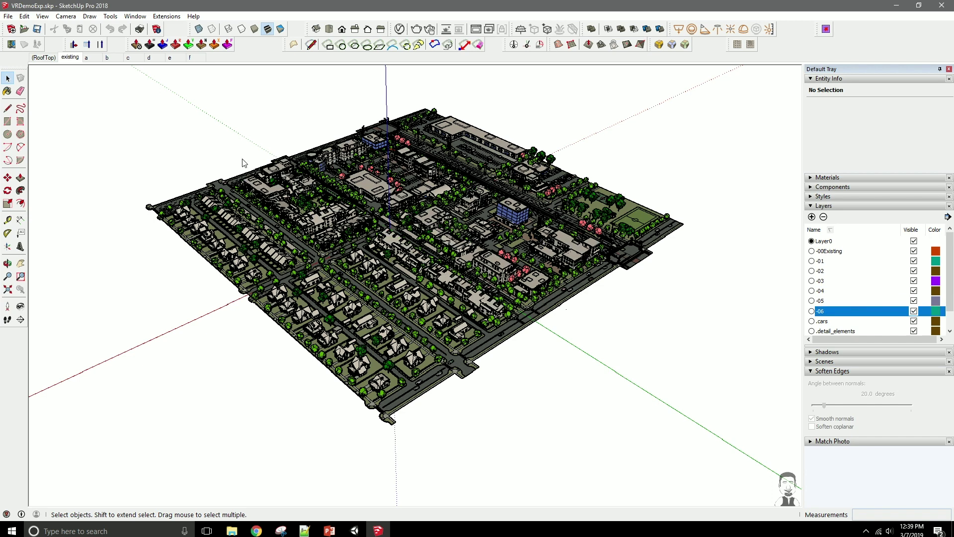
# Step: Save the SketchUp model with all layers visible, then close SketchUp to trigger re-import
pyautogui.click(37, 30)
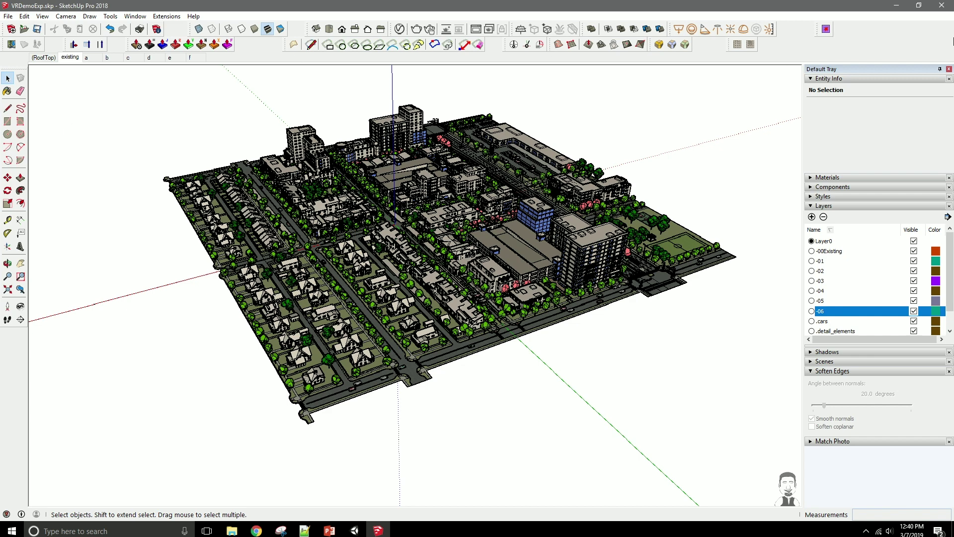
pyautogui.click(942, 5)
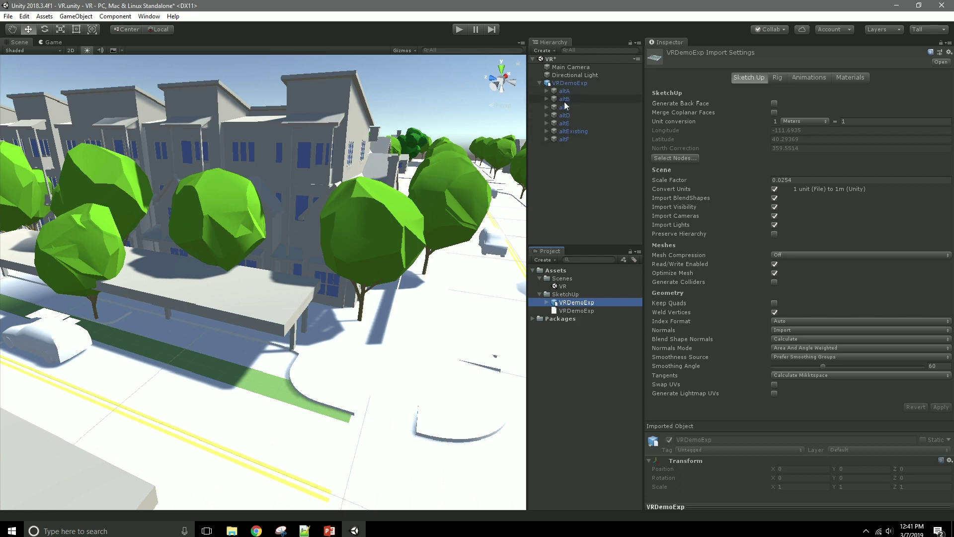
# Step: Fly down the tree-lined street with WASD navigation, then select altF in the Hierarchy
pyautogui.moveTo(329, 253); pyautogui.dragTo(204, 309, button='right')
pyautogui.press('w')
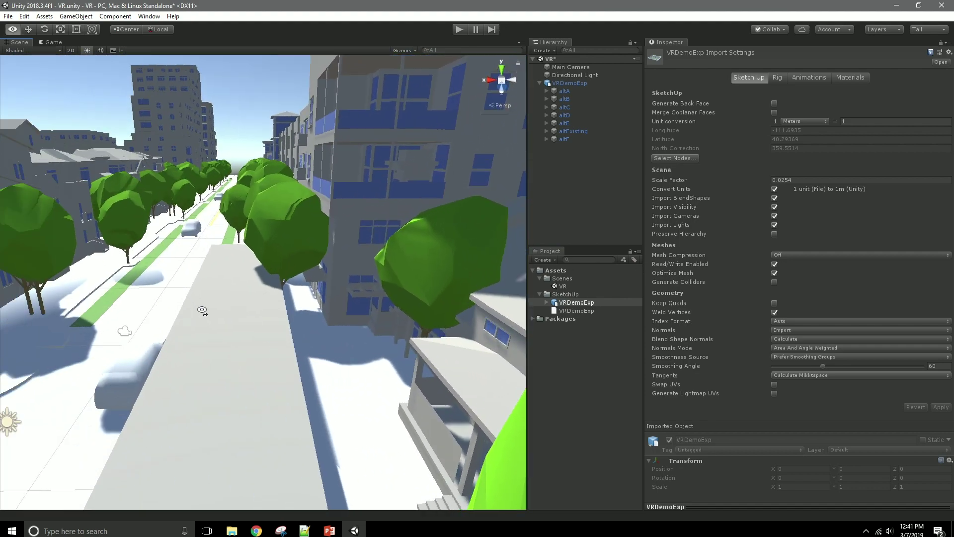
pyautogui.moveTo(432, 295); pyautogui.dragTo(189, 298, button='right')
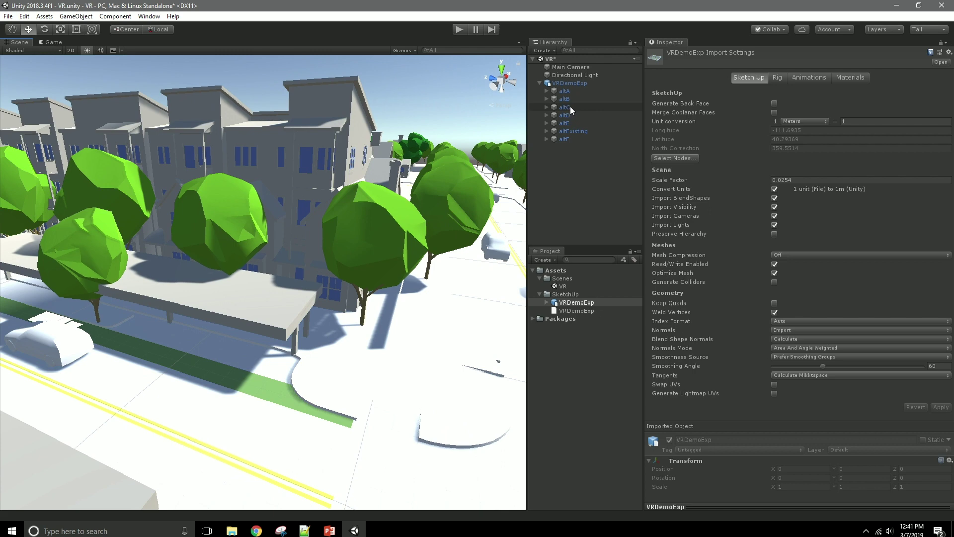
pyautogui.click(564, 139)
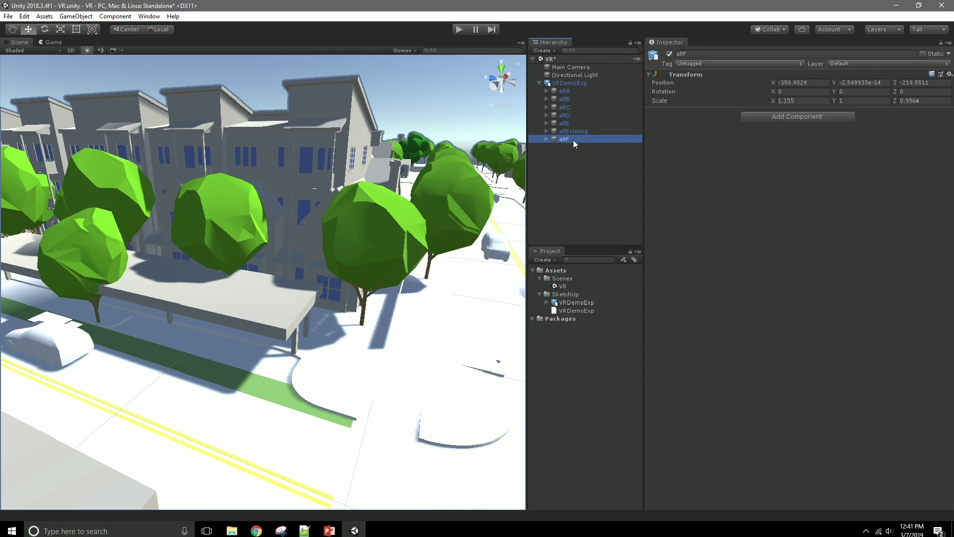
# Step: Select altB through altF together, untick their active checkbox, and clear the selection
pyautogui.keyDown('shift'); pyautogui.click(568, 100); pyautogui.keyUp('shift')
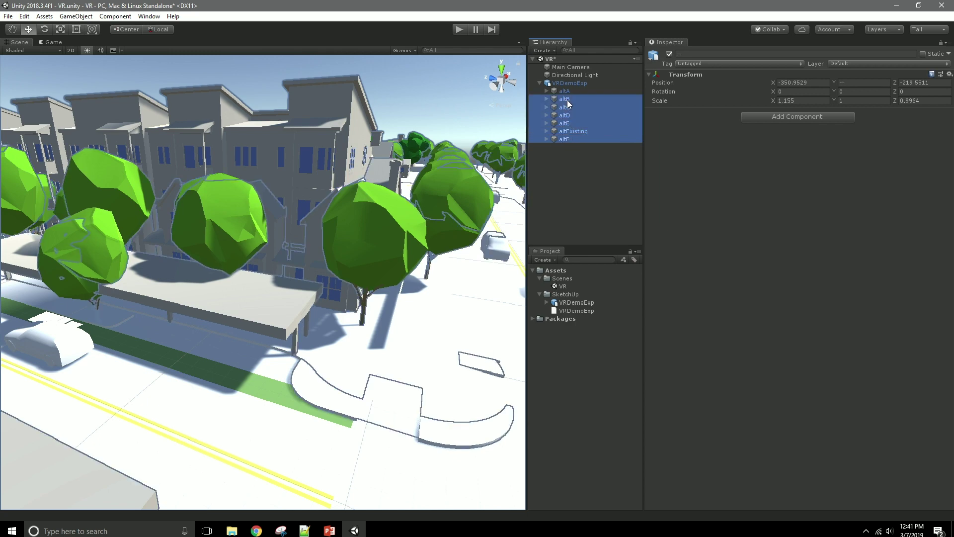
pyautogui.click(669, 52)
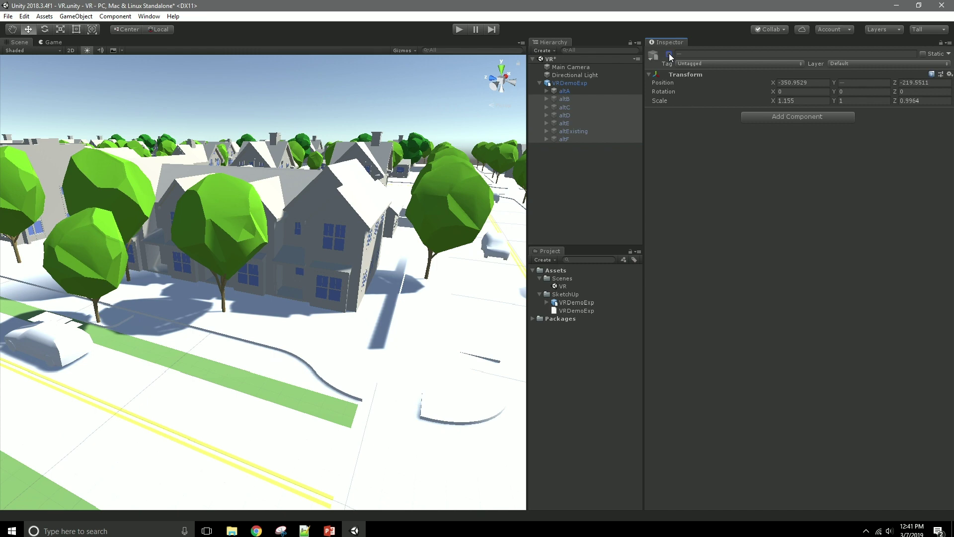
pyautogui.click(586, 178)
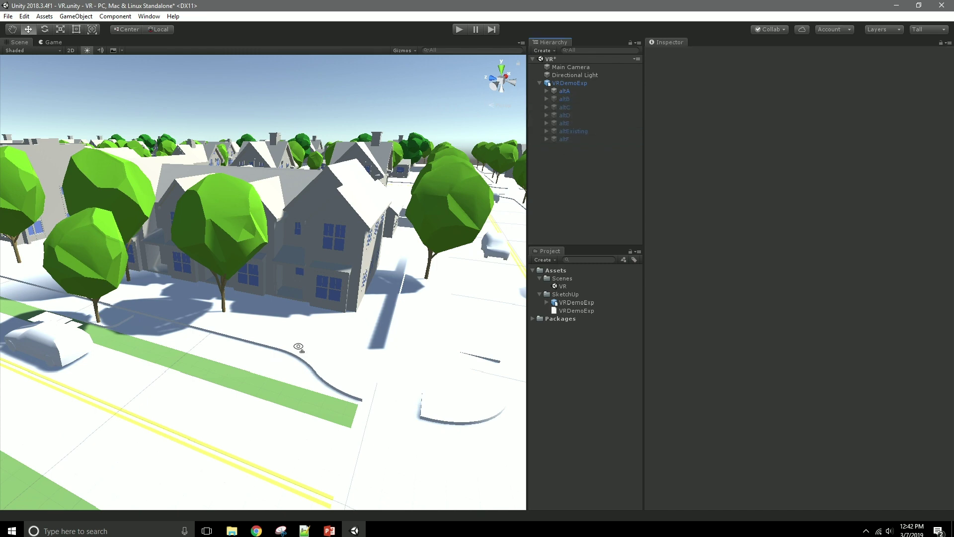
pyautogui.moveTo(299, 348); pyautogui.dragTo(358, 343, button='right')
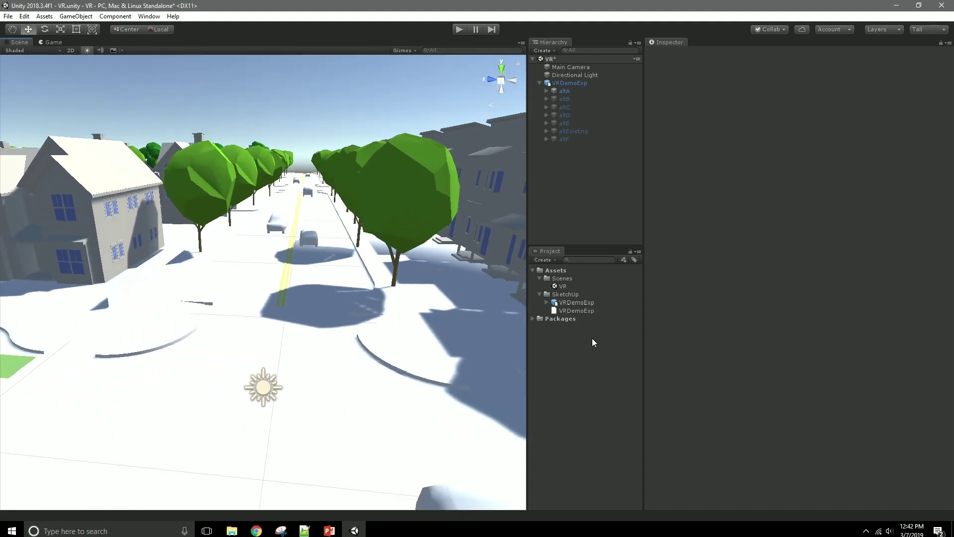